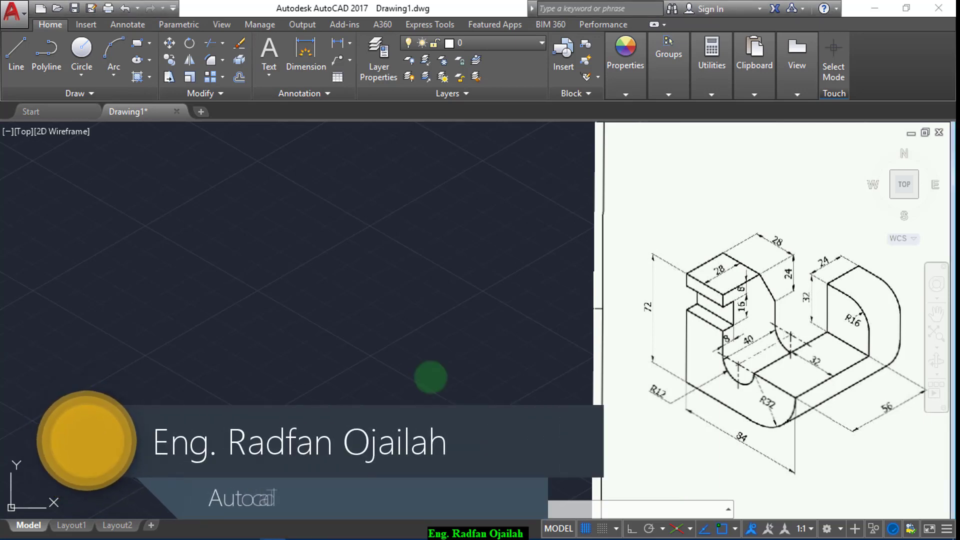
Enable Ortho on the status bar and start the LINE command with L.
left_click(444, 394)
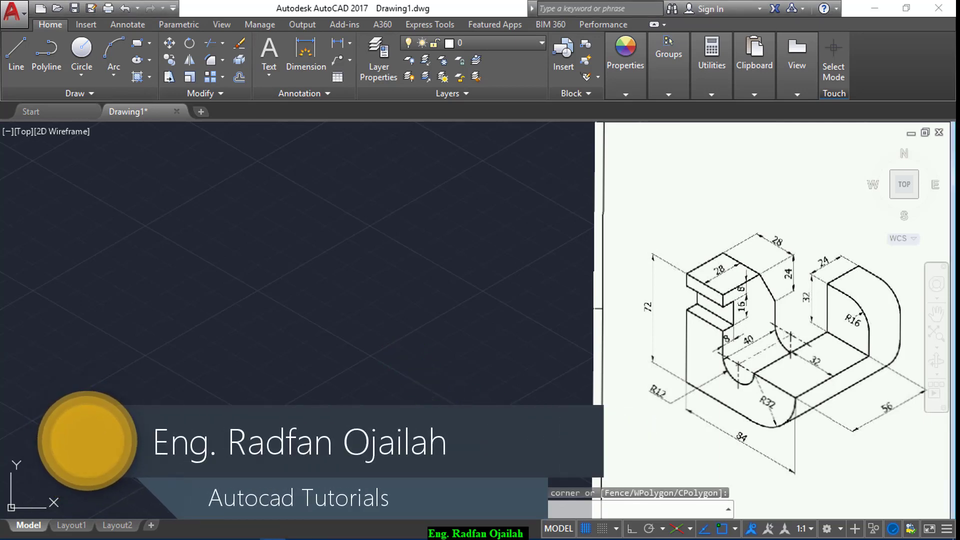
left_click(628, 528)
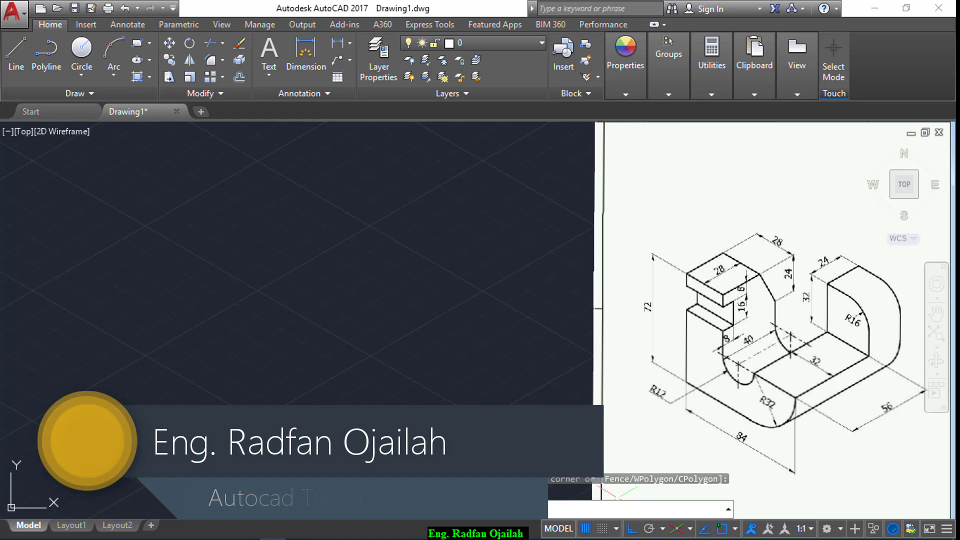
type("L")
key("Return")
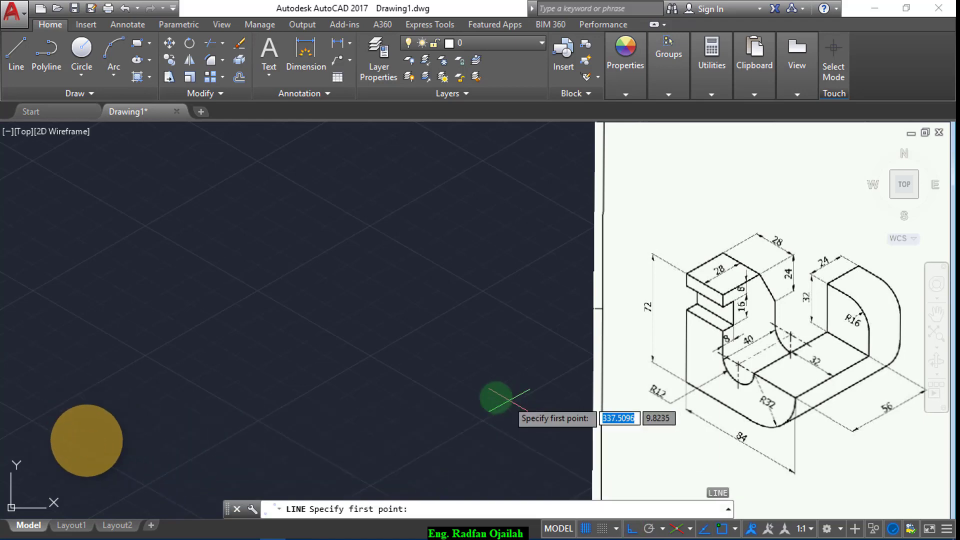
Draw the base's isometric edges, 56 units and then 32 units long.
left_click(451, 352)
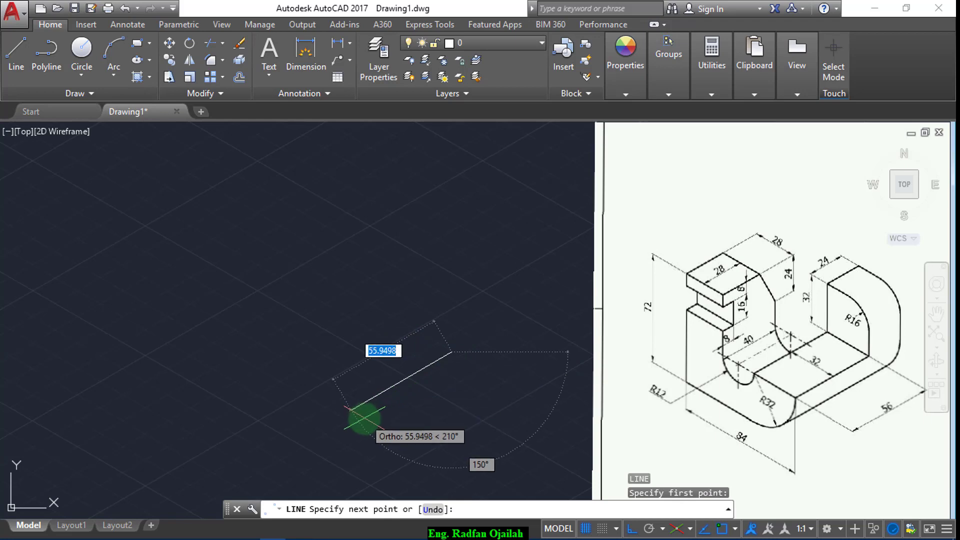
type("56")
key("Return")
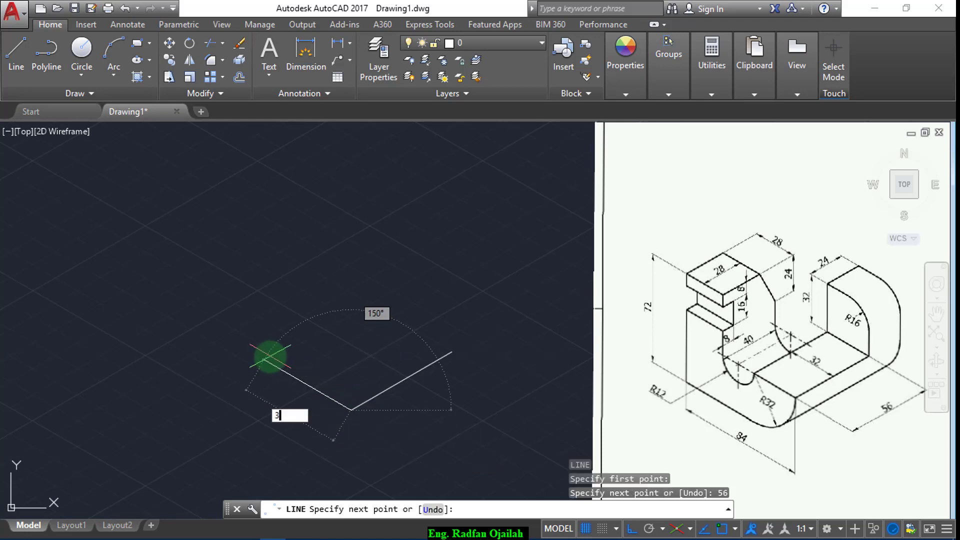
type("32")
key("Return")
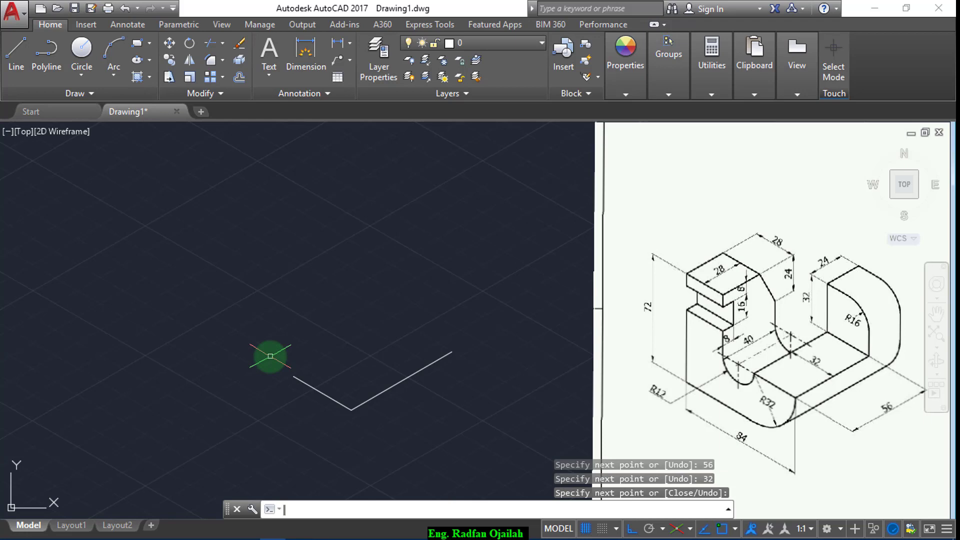
key("Escape")
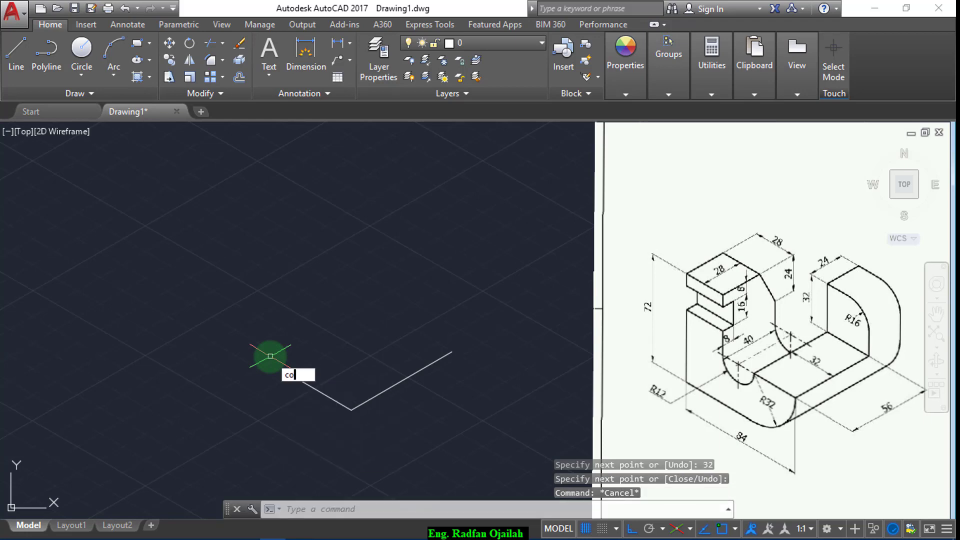
Copy the 32-unit edge 56 units along the base to its far end.
type("co")
key("Return")
left_click(338, 402)
key("Return")
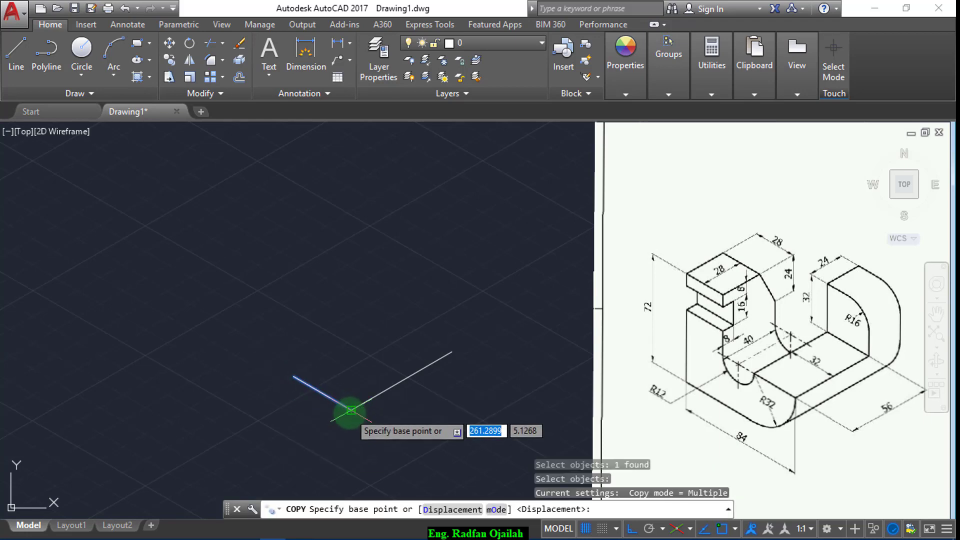
left_click(351, 410)
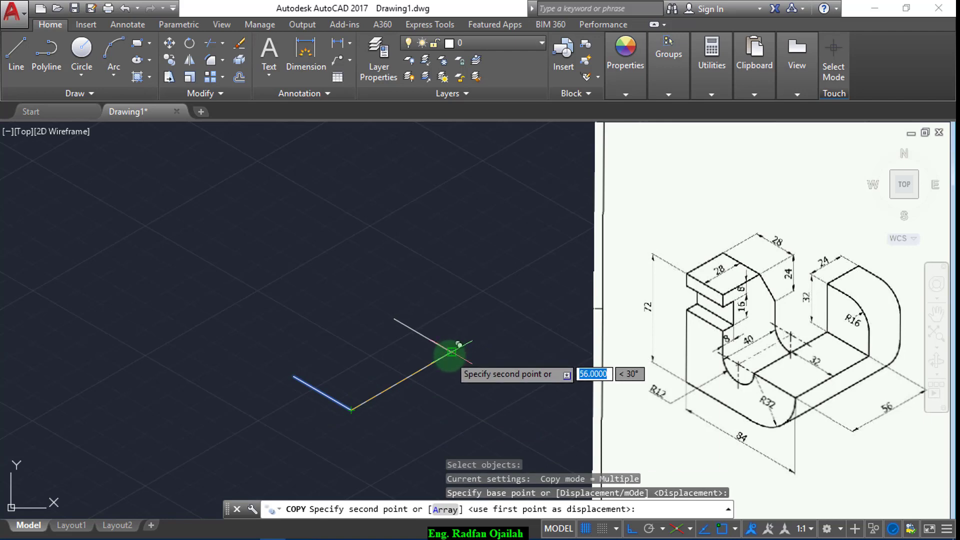
left_click(451, 351)
key("Escape")
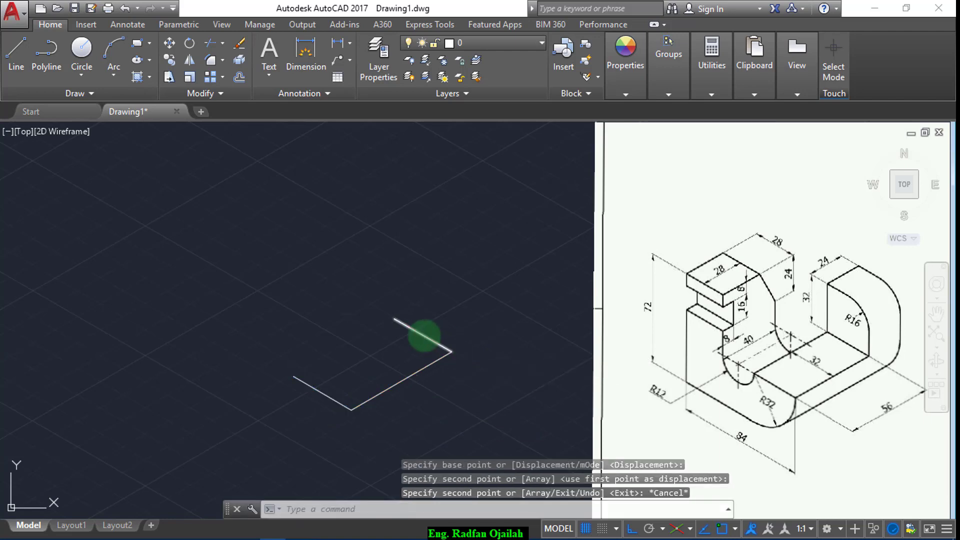
Start a new line at the copied edge's endpoint.
type("l")
key("Return")
left_click(394, 318)
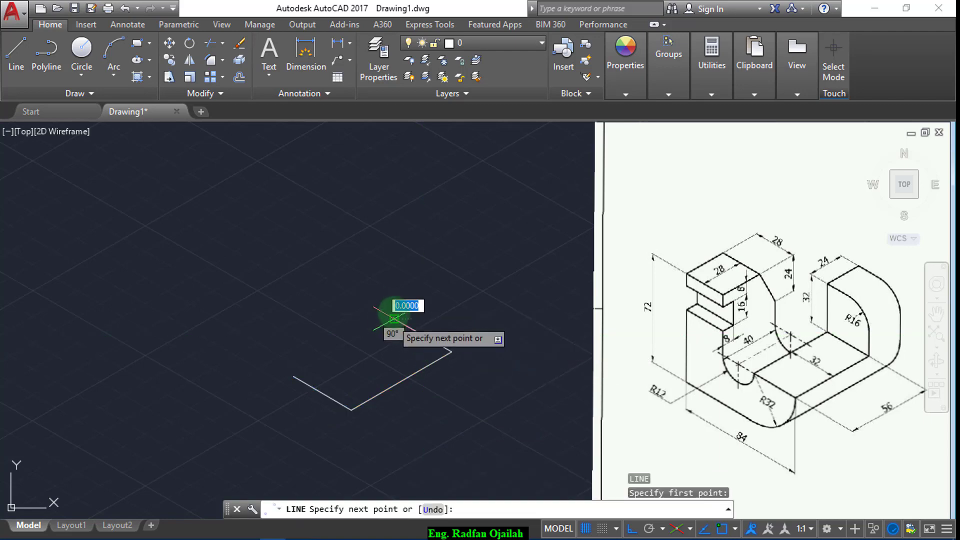
On the right isoplane, draw a 32-unit vertical edge.
key("F5")
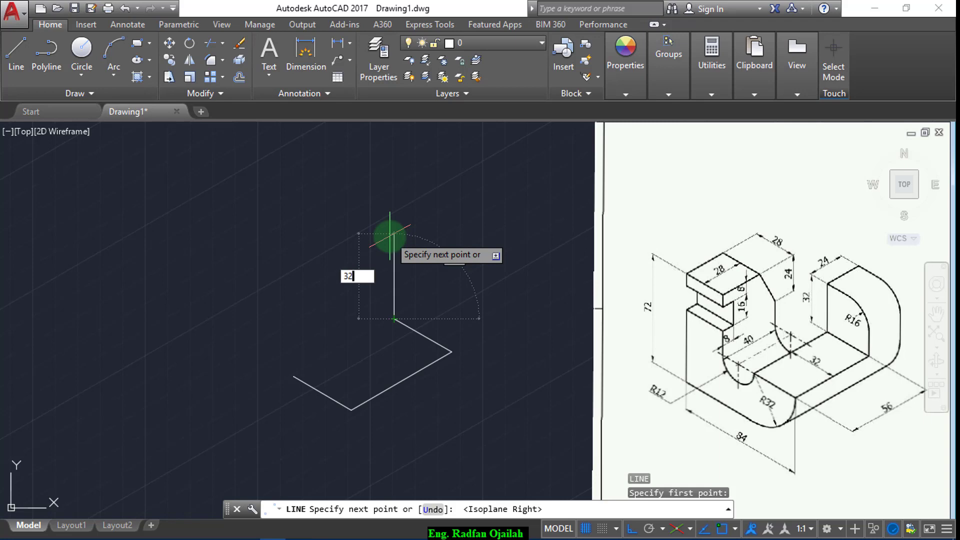
type("32")
key("Return")
key("Return")
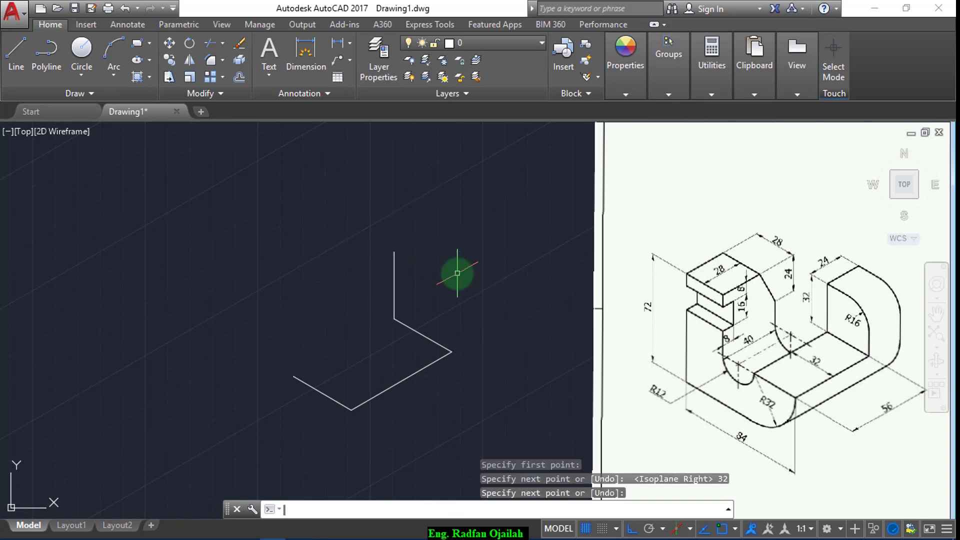
type("co")
Copy the short base edge up to the top of the vertical line.
key("Return")
left_click(424, 336)
key("Return")
left_click(394, 318)
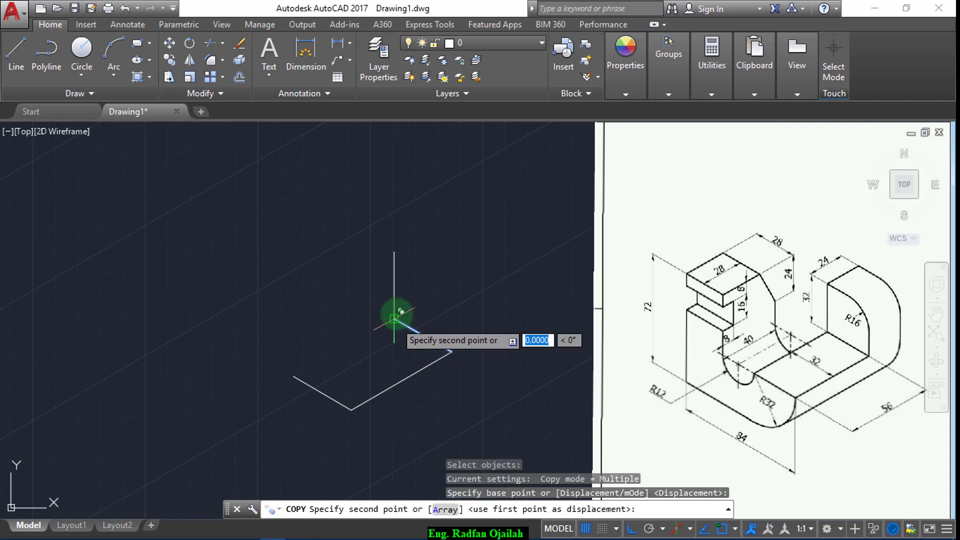
left_click(394, 252)
key("Escape")
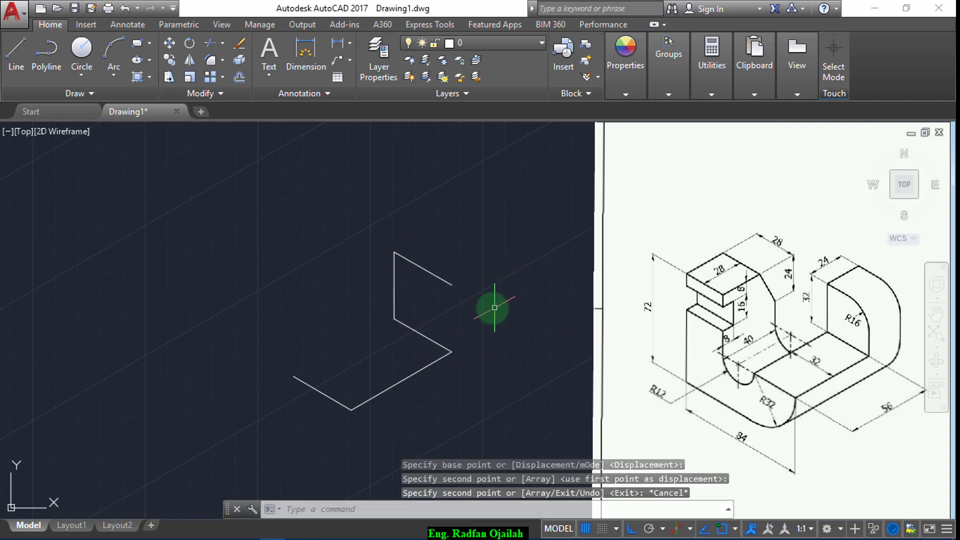
Close the end face with a line from the copied edge's free end to the base corner.
key("Return")
left_click(452, 285)
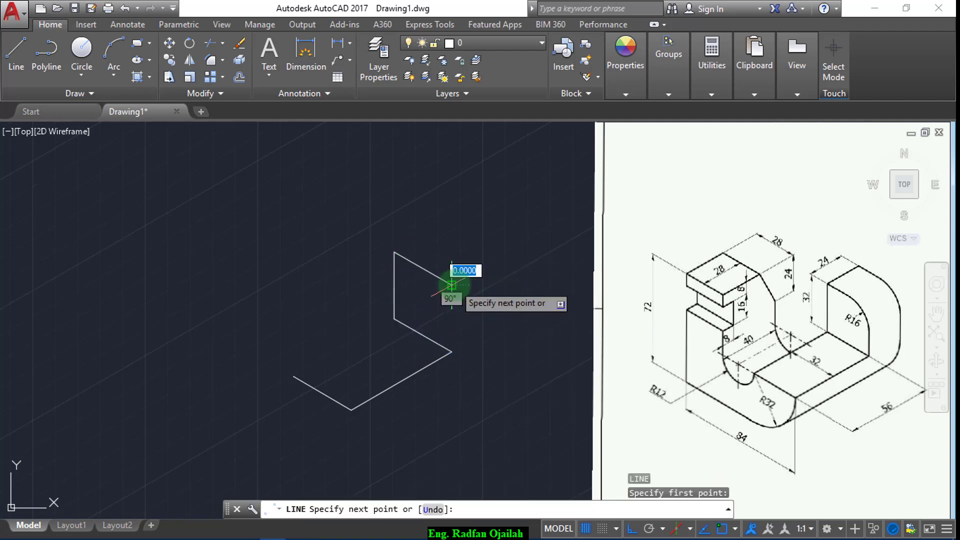
left_click(453, 353)
key("Escape")
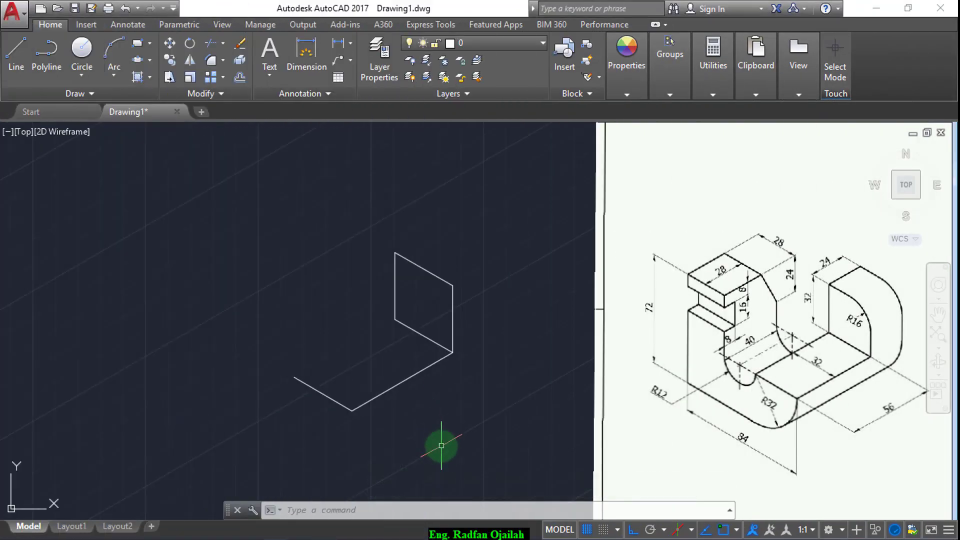
From the face's top corner, draw 16-unit lines down, across on the left isoplane, and back up.
type("l")
key("Return")
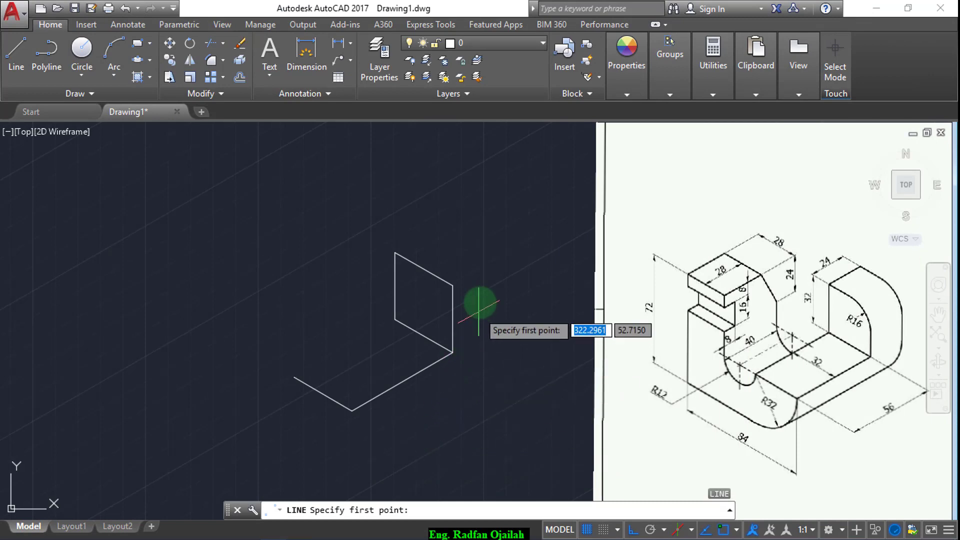
left_click(453, 286)
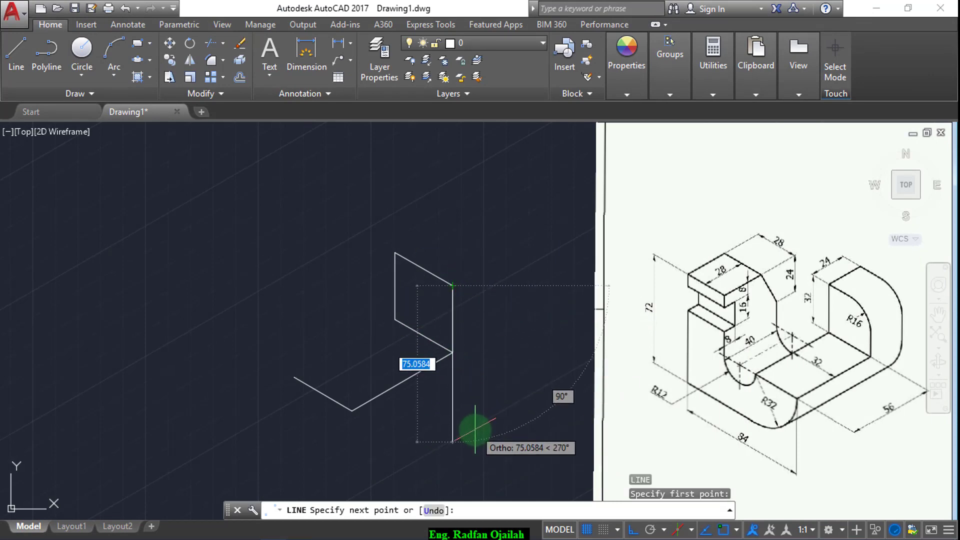
key("Return")
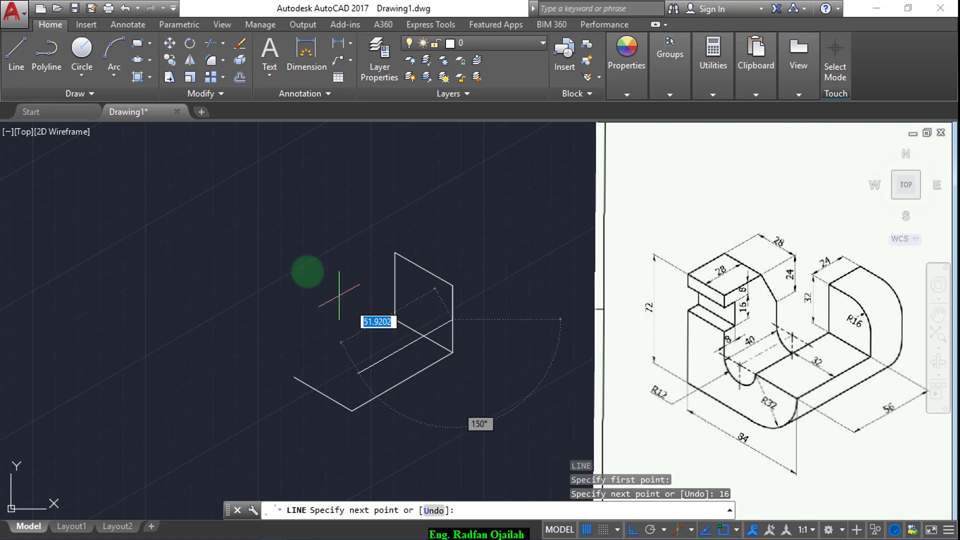
key("F5")
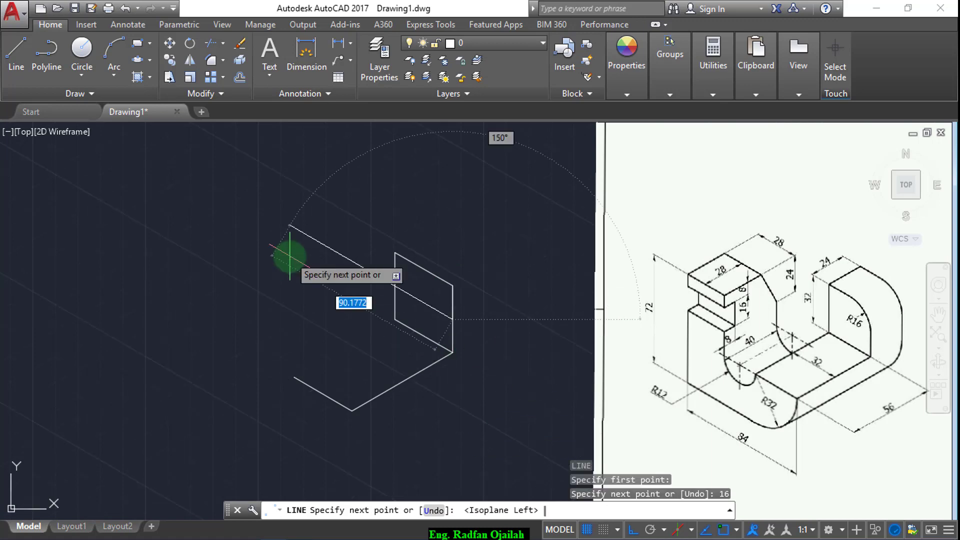
key("Return")
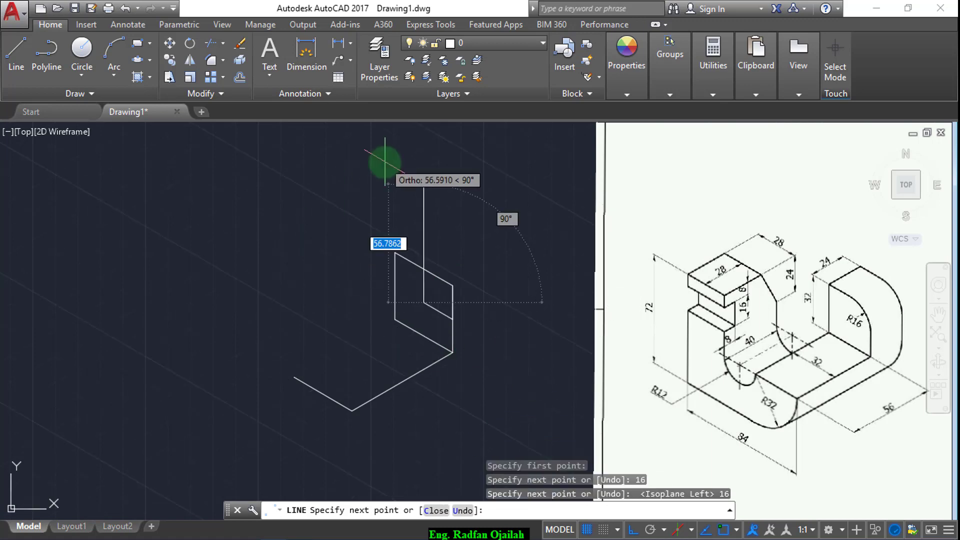
type("16")
key("Return")
key("Return")
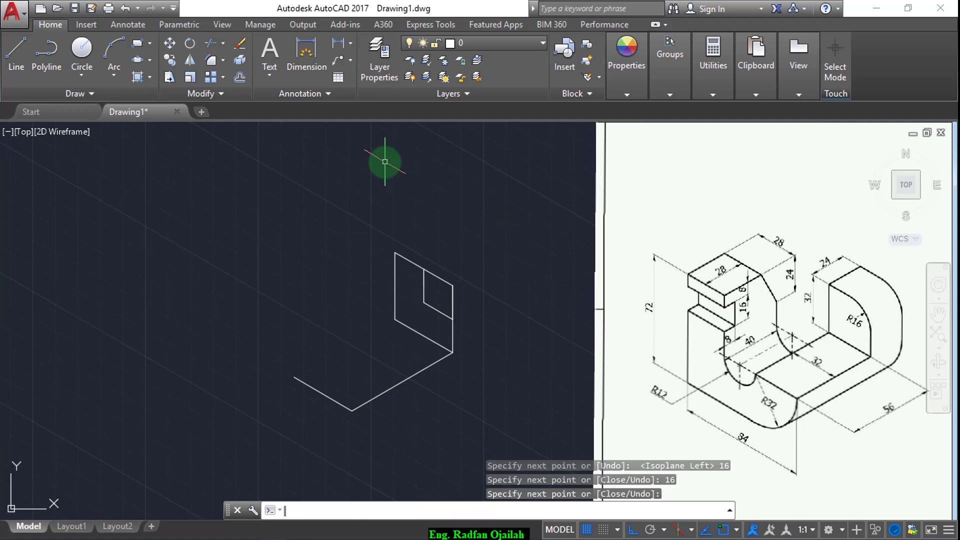
Draw a 16-radius isocircle centred in the middle of the end face.
left_click(137, 59)
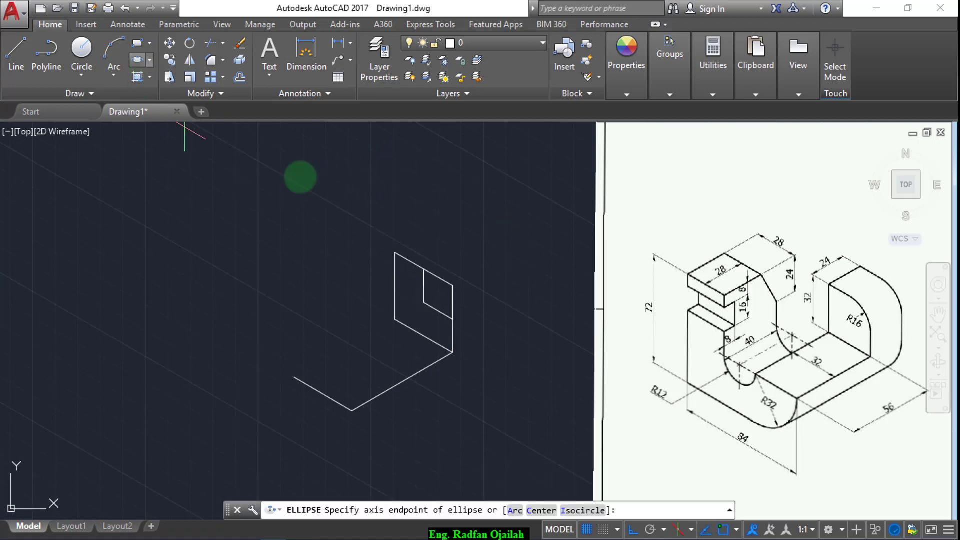
left_click(580, 510)
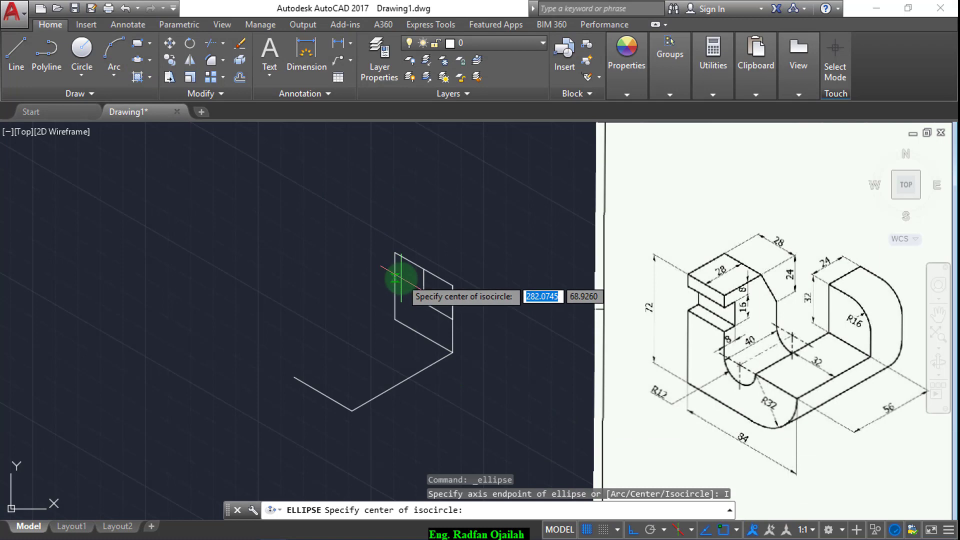
left_click(423, 303)
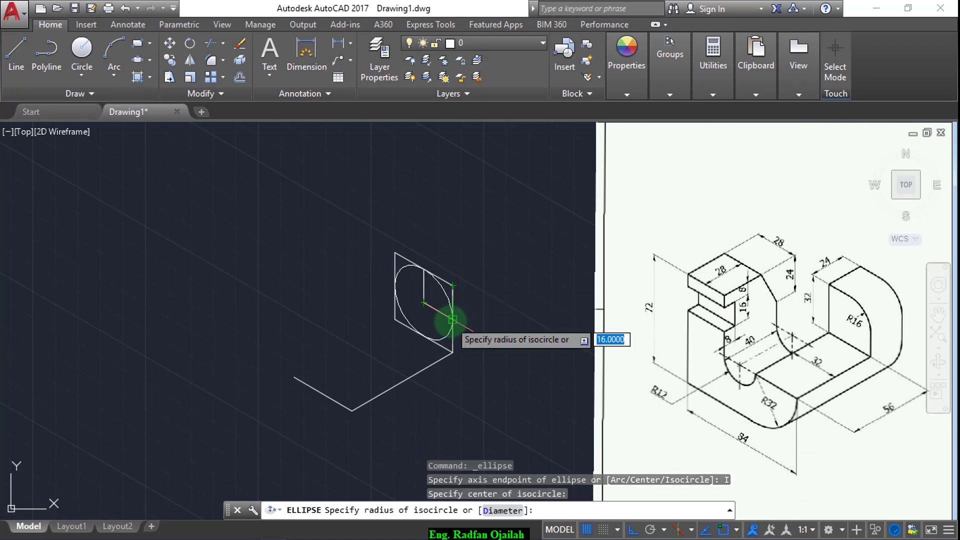
left_click(451, 321)
key("Escape")
Trim the isocircle's outer part using the slanted and vertical construction lines as cutting edges.
type("t")
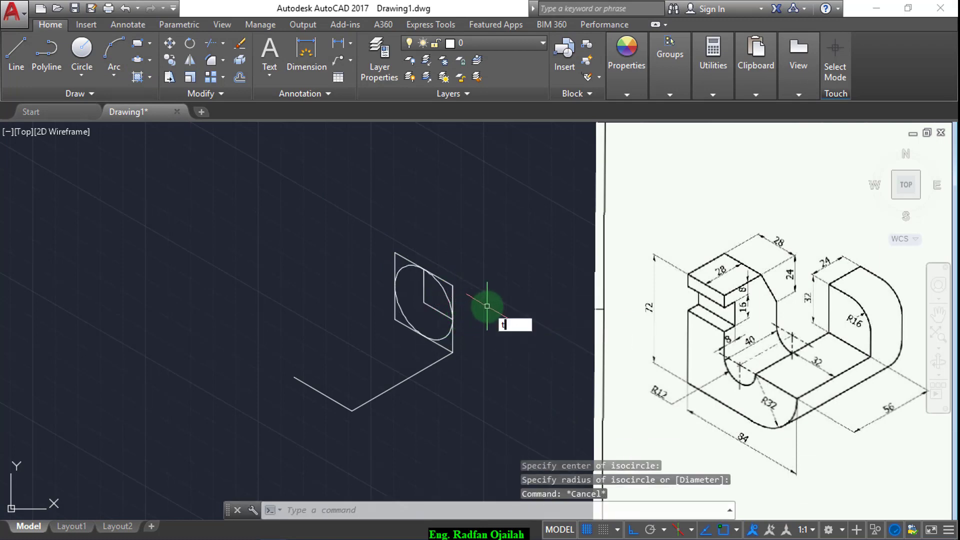
type("r")
key("Return")
key("Return")
key("Escape")
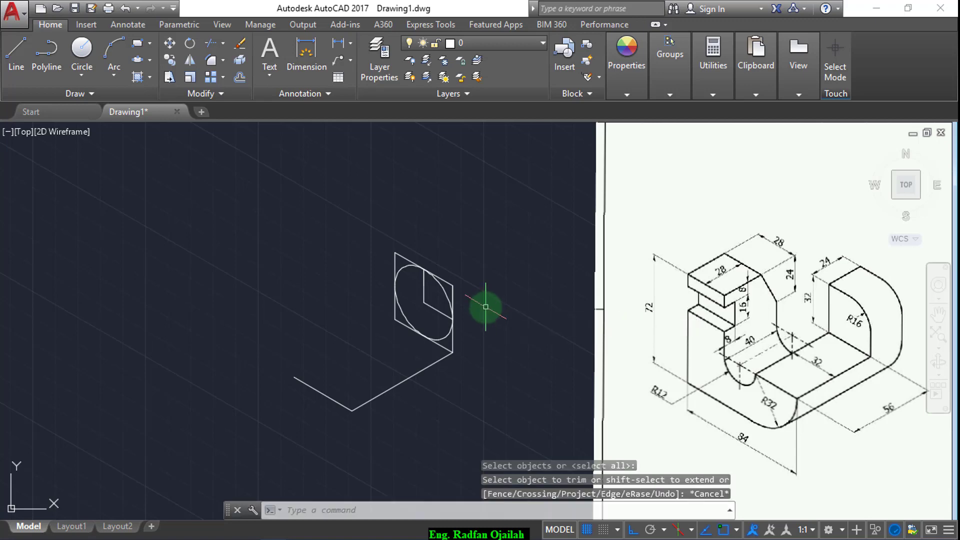
type("tr")
key("Return")
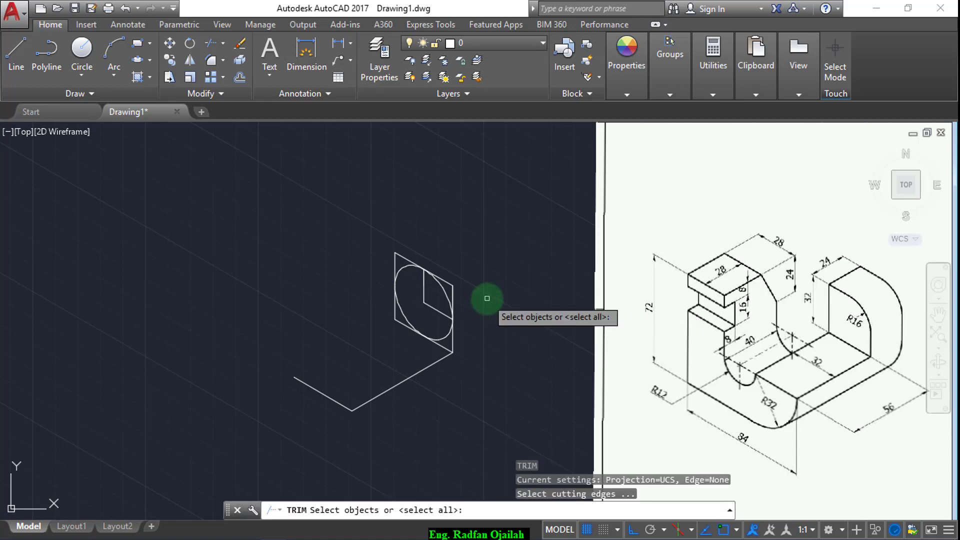
left_click(438, 313)
left_click(423, 289)
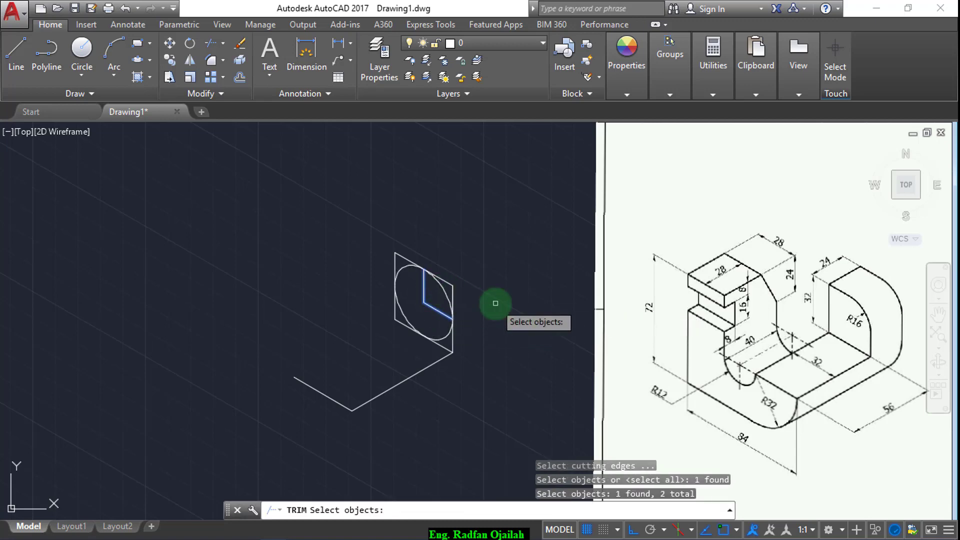
key("Return")
left_click(440, 336)
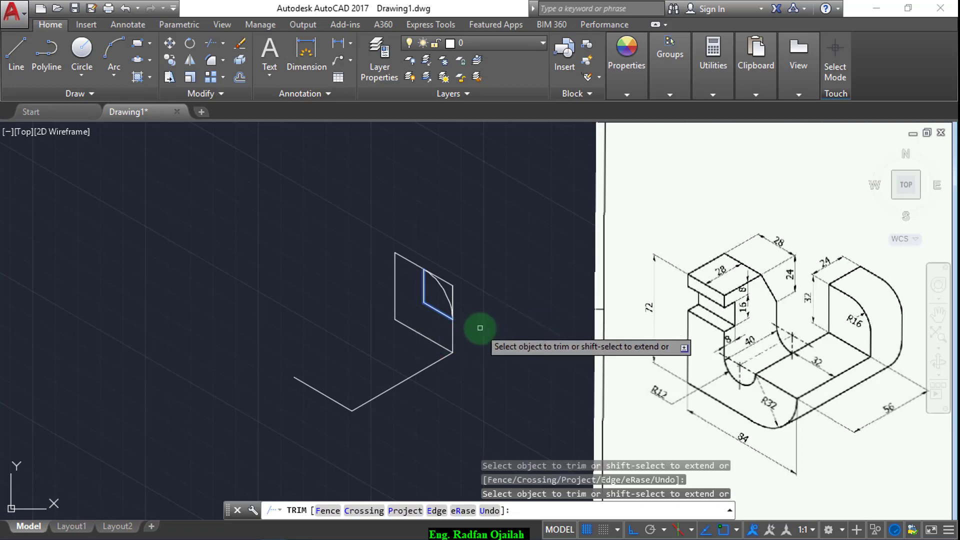
key("Escape")
Erase the two inner construction lines and the short leftover vertical line.
left_click(432, 315)
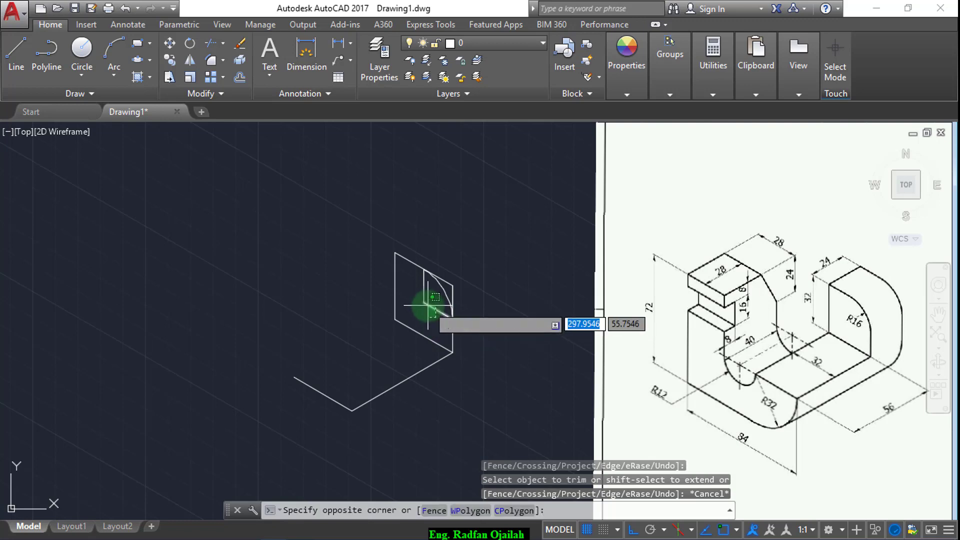
left_click(420, 295)
key("Delete")
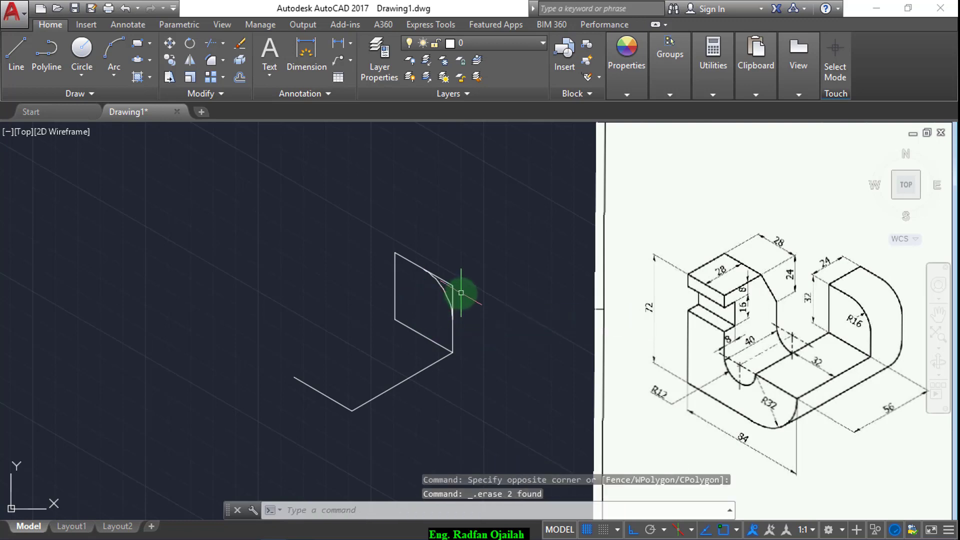
type("r")
key("Return")
key("Return")
left_click(470, 271)
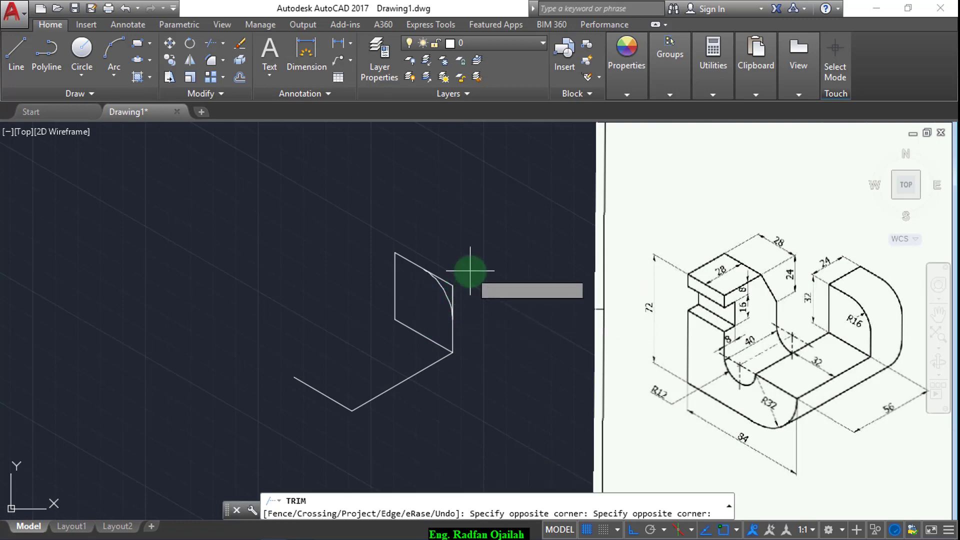
left_click(450, 290)
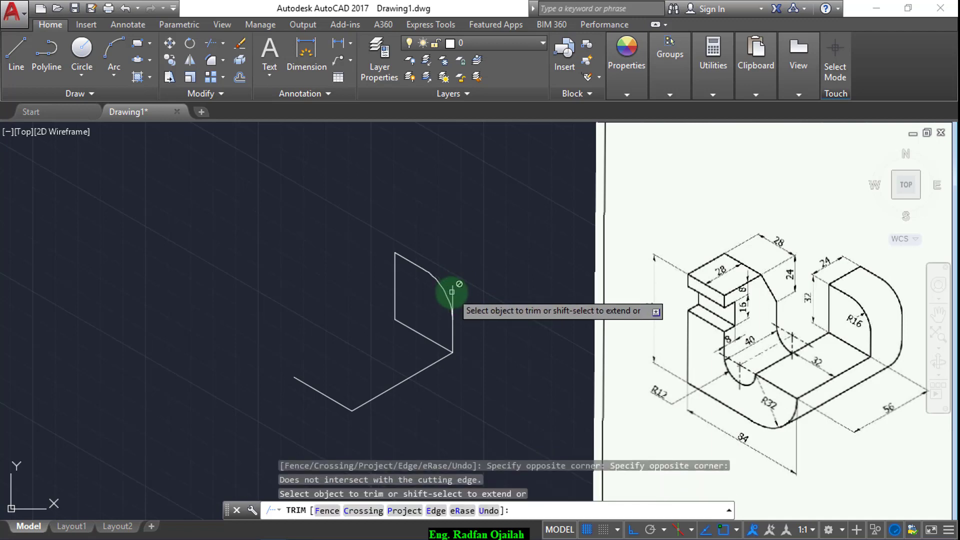
key("Escape")
left_click(451, 292)
key("Delete")
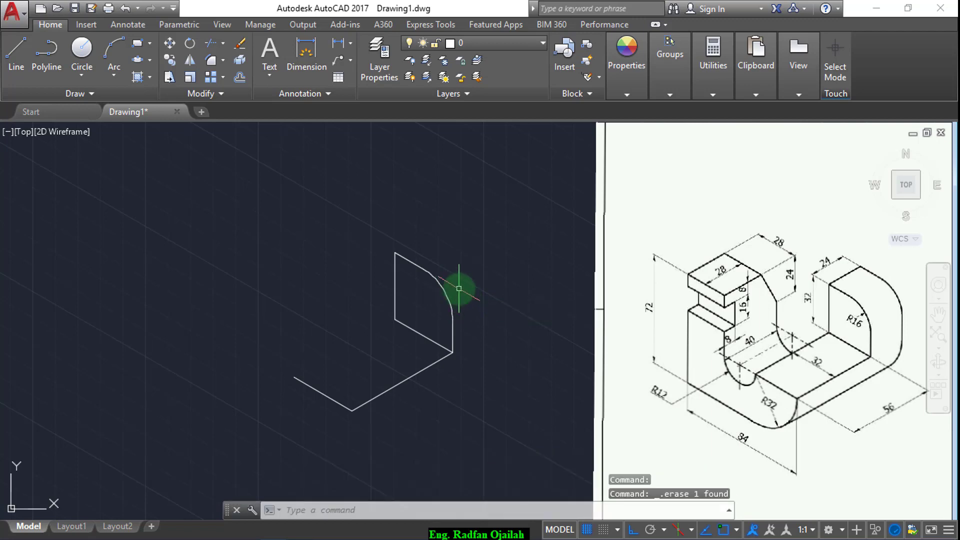
Copy the arc and its vertical line 24 units back along the top isoplane.
type("co")
key("Return")
left_click(517, 236)
left_click(419, 337)
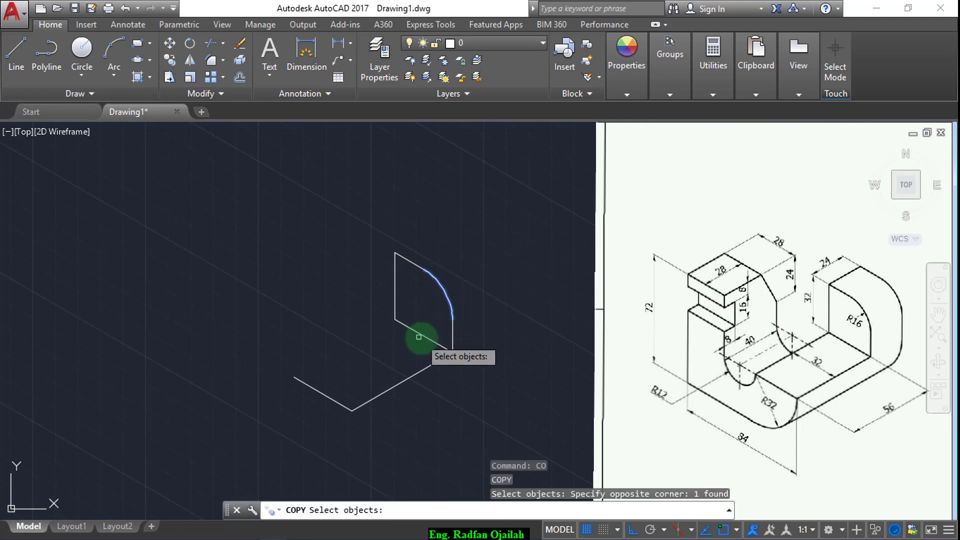
left_click(462, 308)
left_click(442, 331)
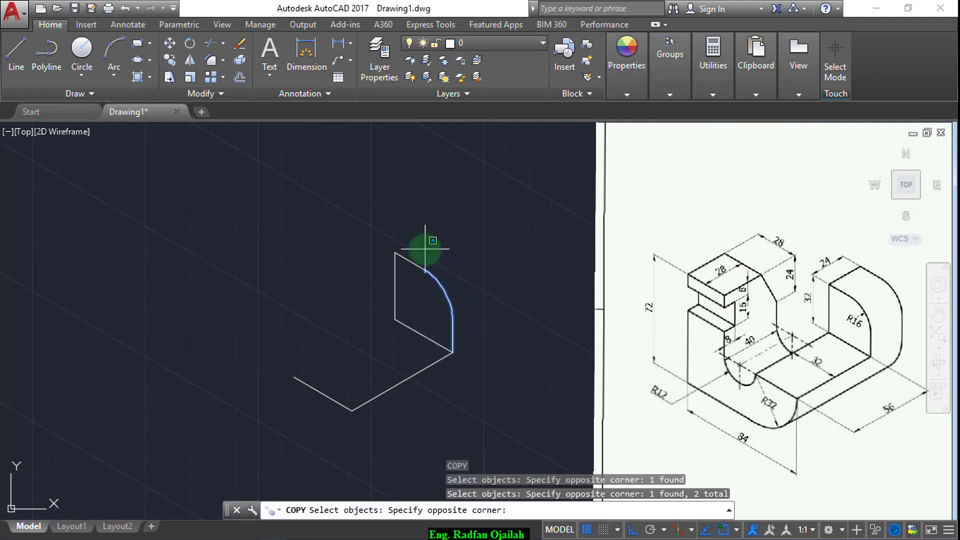
left_click(414, 270)
key("Return")
left_click(394, 252)
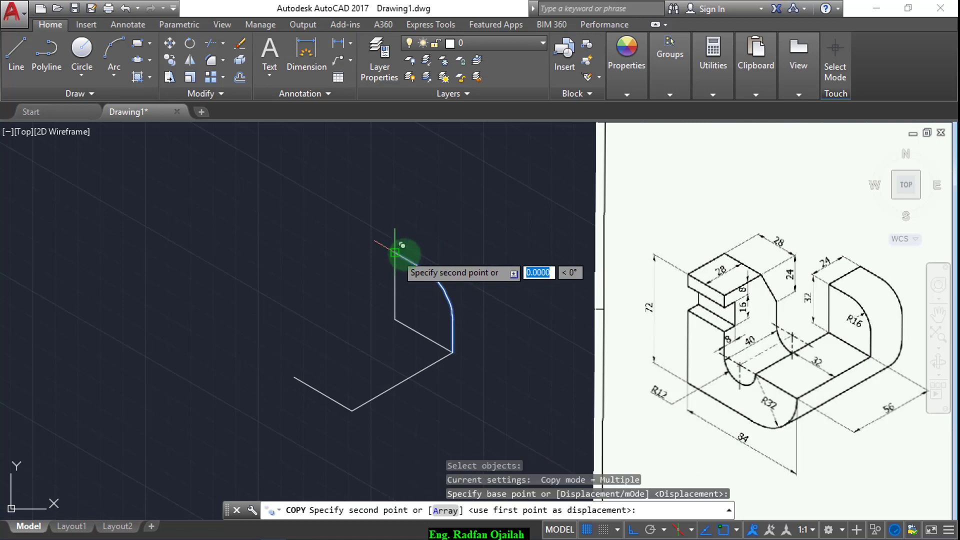
key("F5")
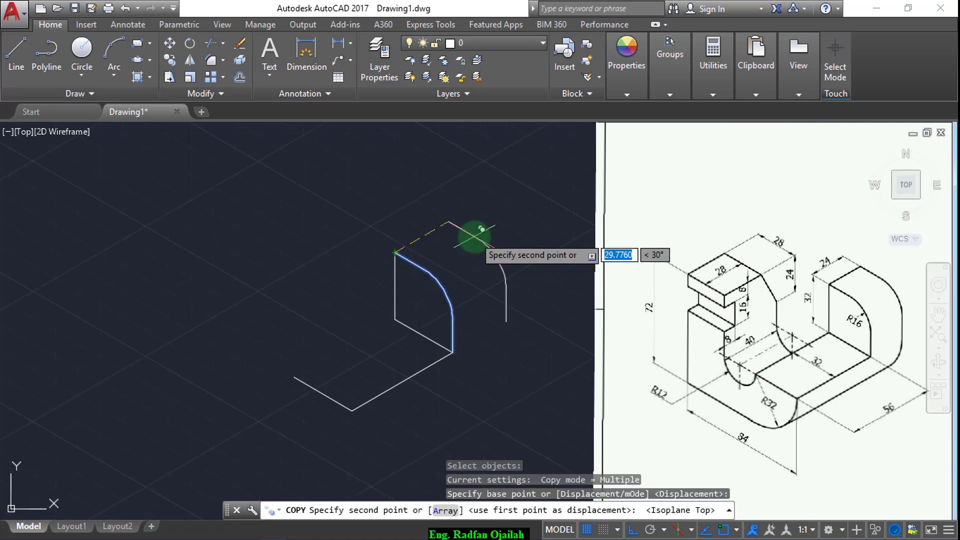
key("Return")
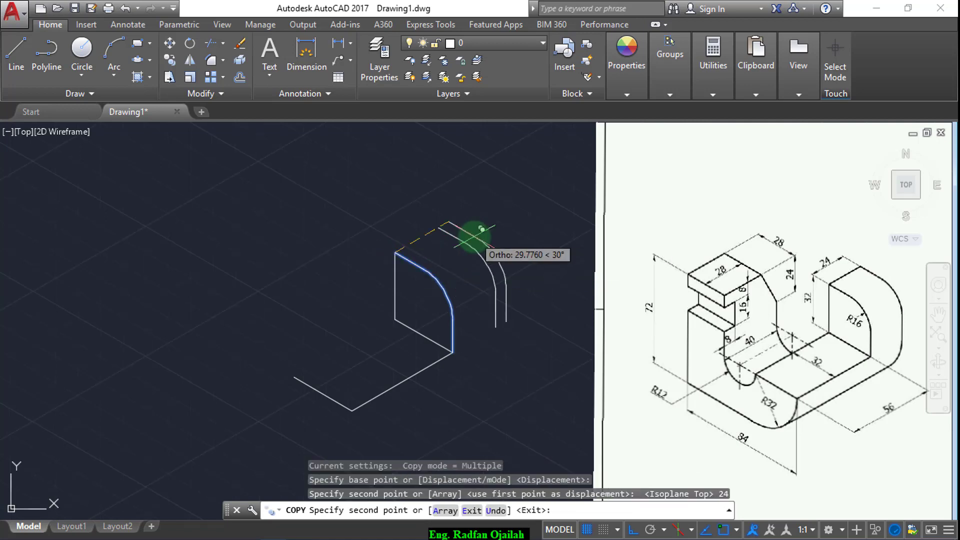
key("Escape")
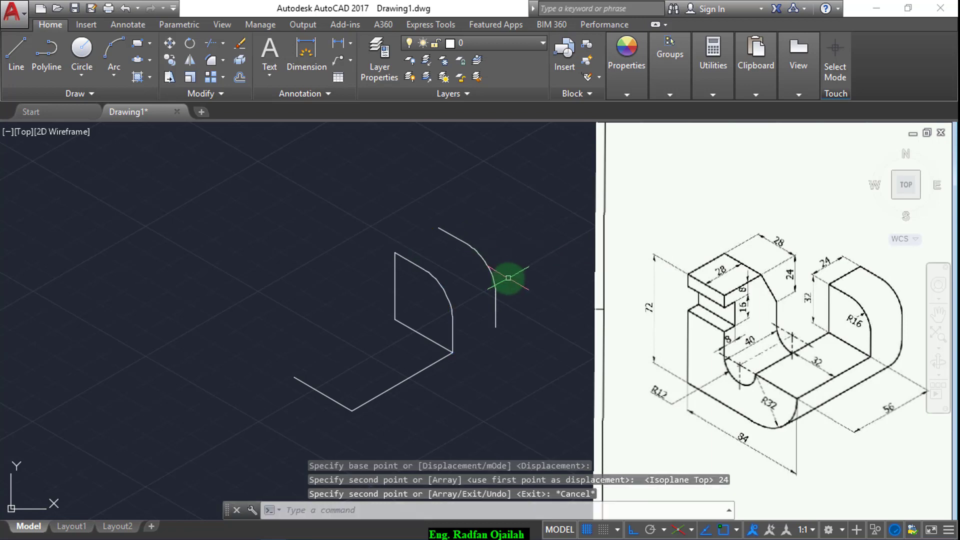
Draw a top line from the copied arc's end to the front face's top corner.
type("l")
key("Return")
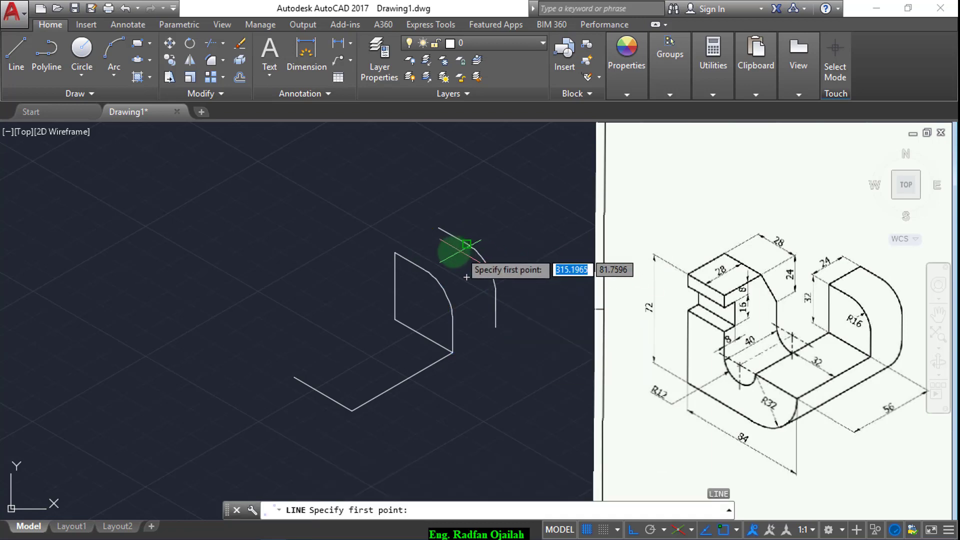
left_click(438, 228)
left_click(395, 252)
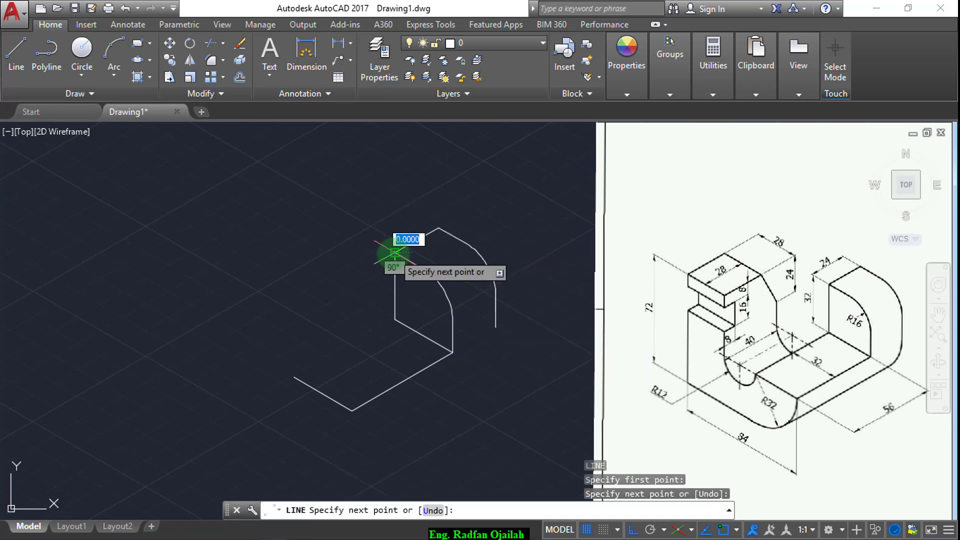
key("Return")
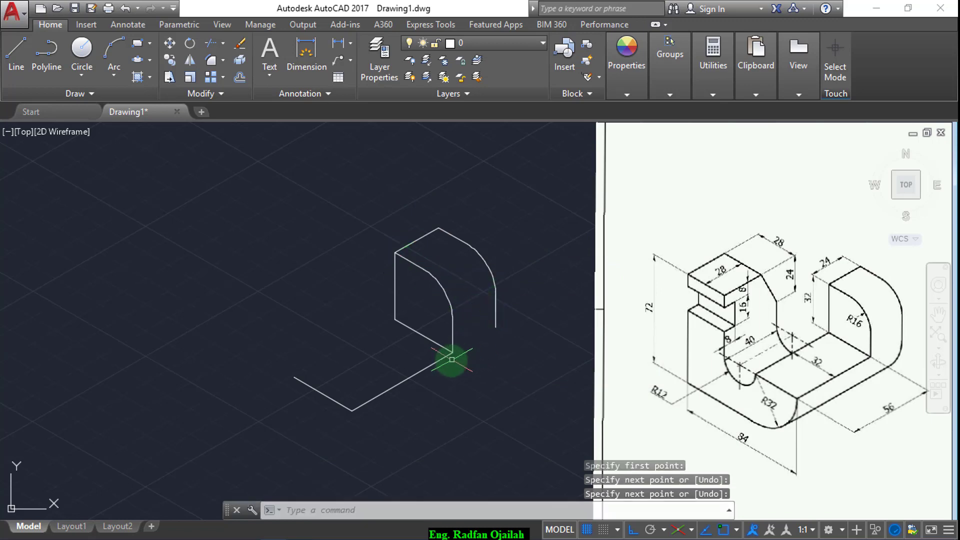
Copy the lower diagonal base line across to close the base outline.
type("co")
key("Return")
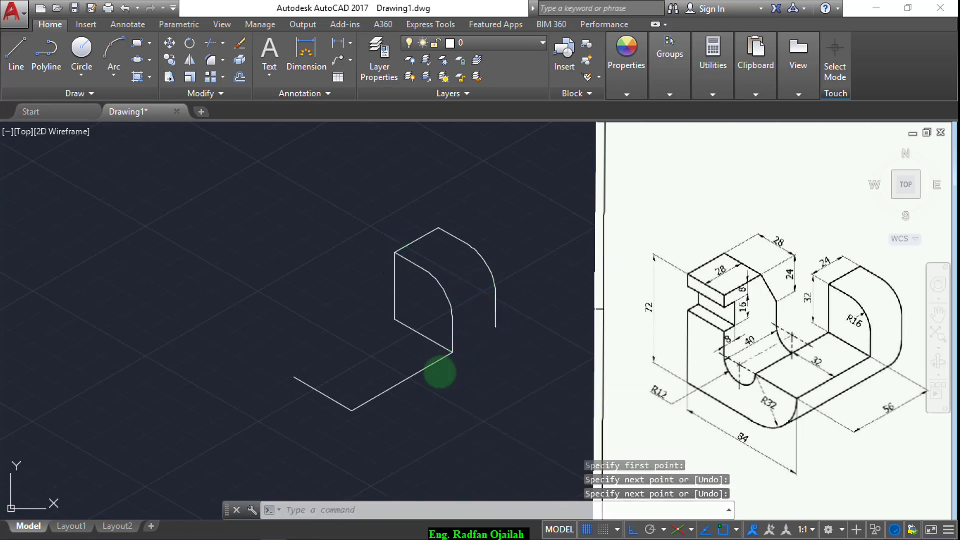
left_click(411, 376)
key("Return")
left_click(352, 411)
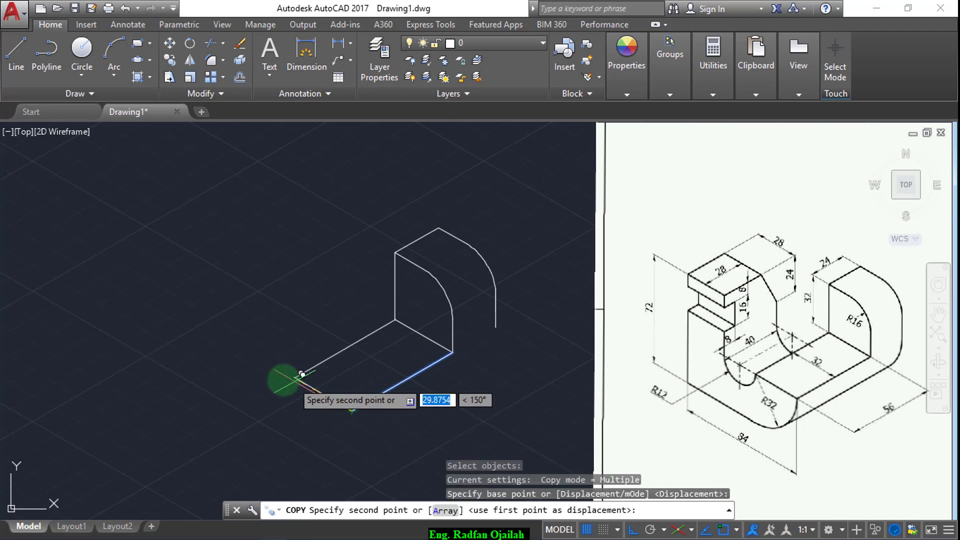
left_click(295, 378)
key("Return")
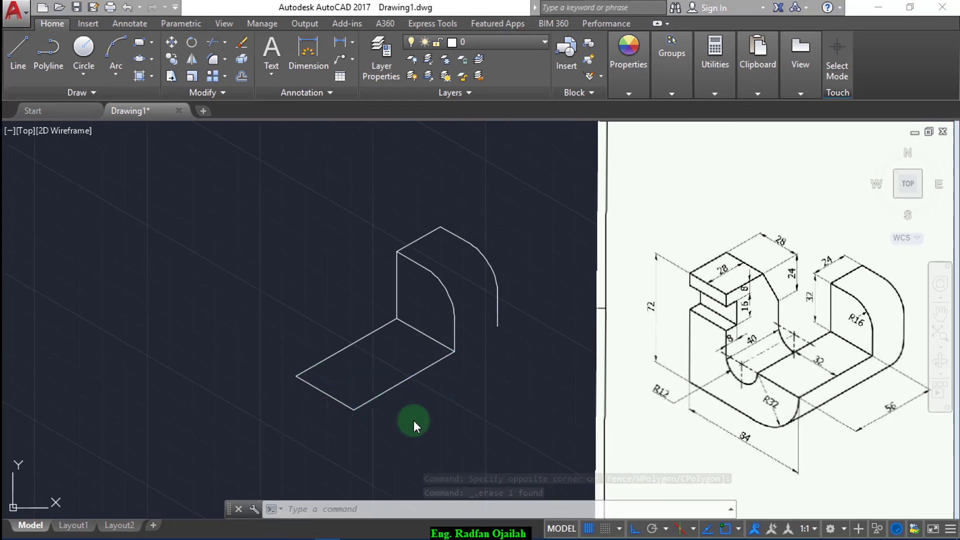
Draw an isocircle centred on the base's left corner, reaching the adjacent front corner.
left_click(142, 61)
type("I")
key("Return")
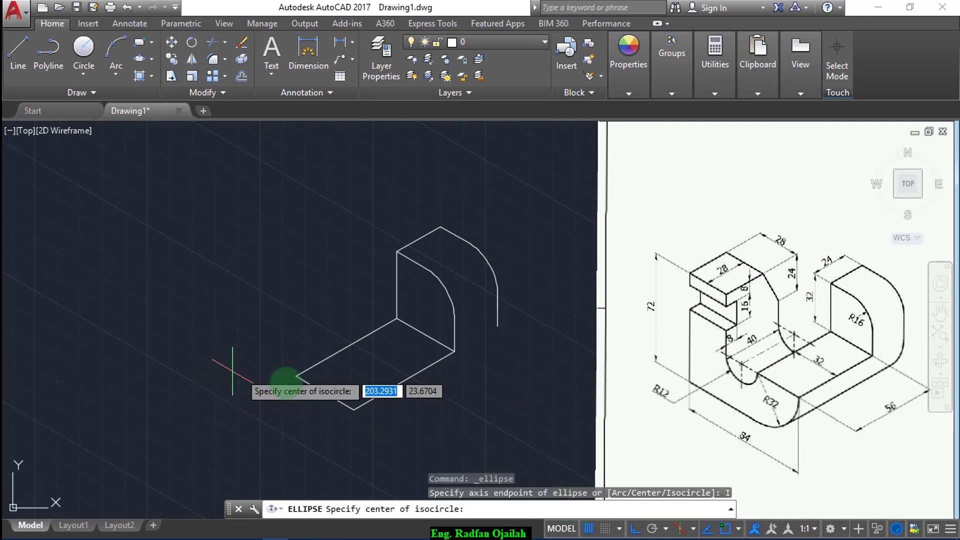
left_click(295, 376)
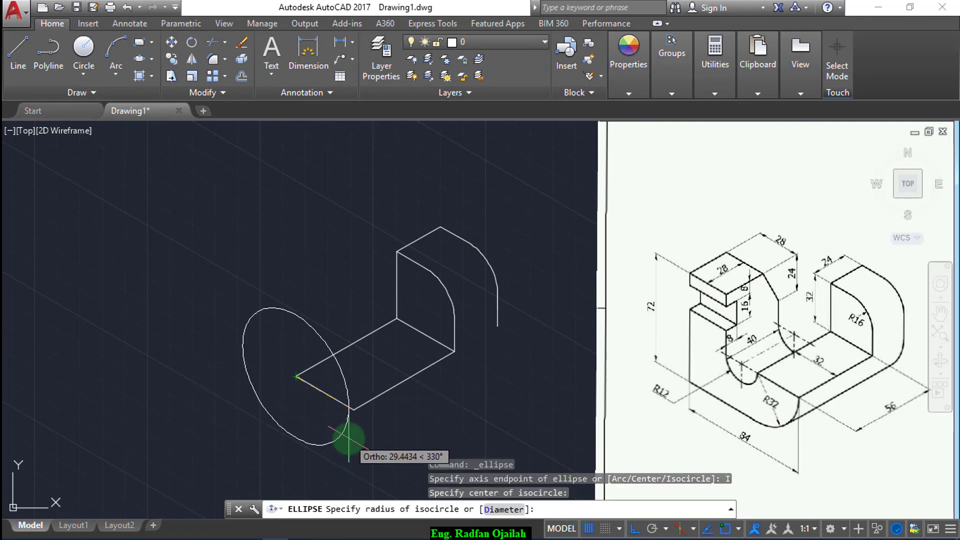
left_click(354, 410)
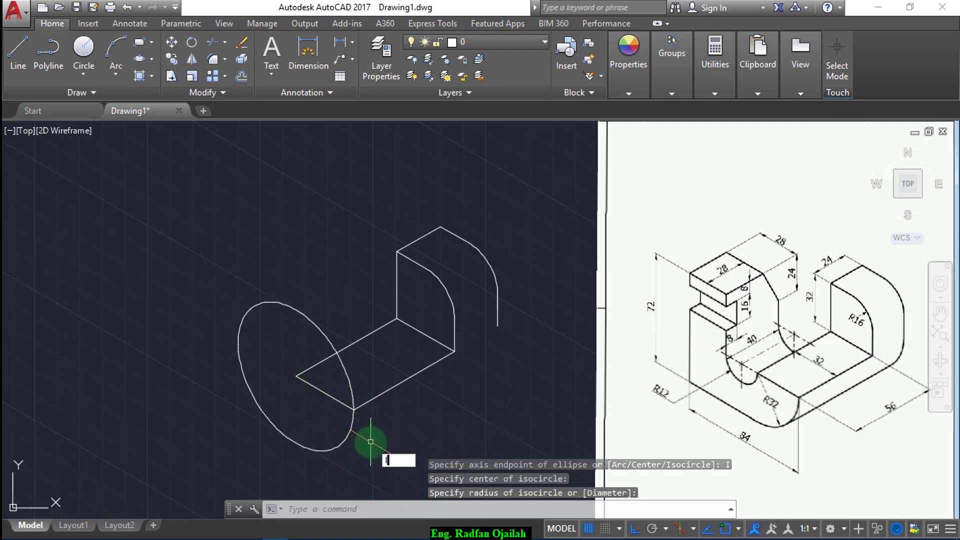
Draw an 84-unit line from the front corner and a 24-unit line from the isocircle centre, both at 150°.
key("Return")
left_click(354, 410)
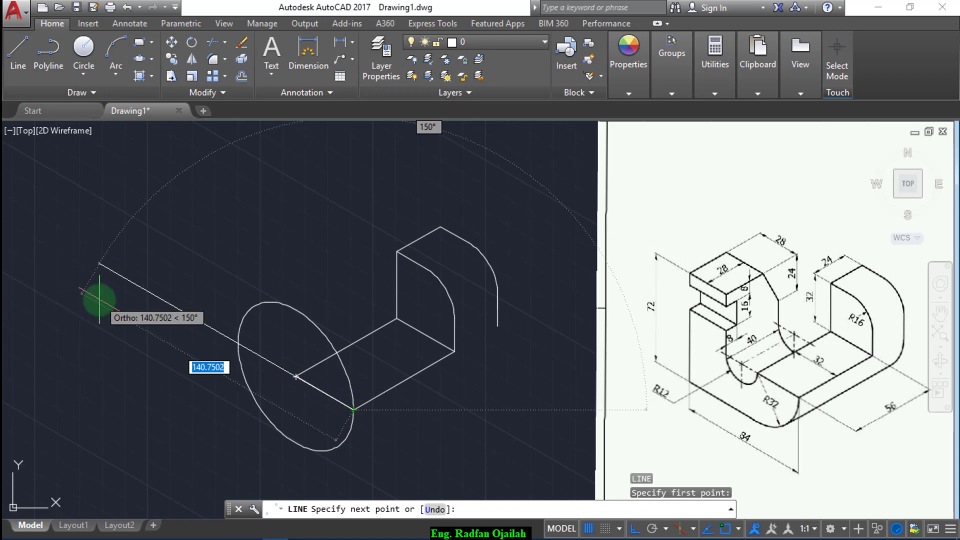
type("84")
key("Return")
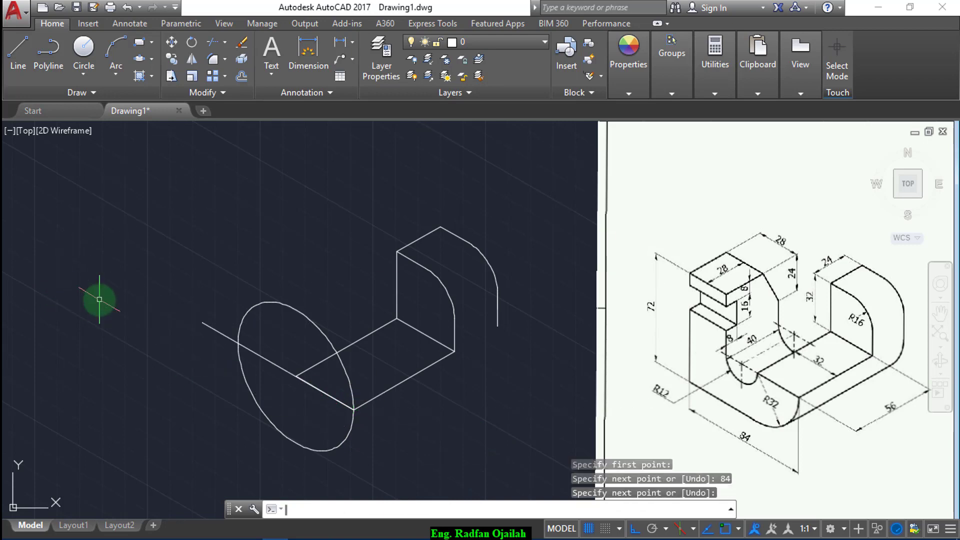
key("Return")
key("Return")
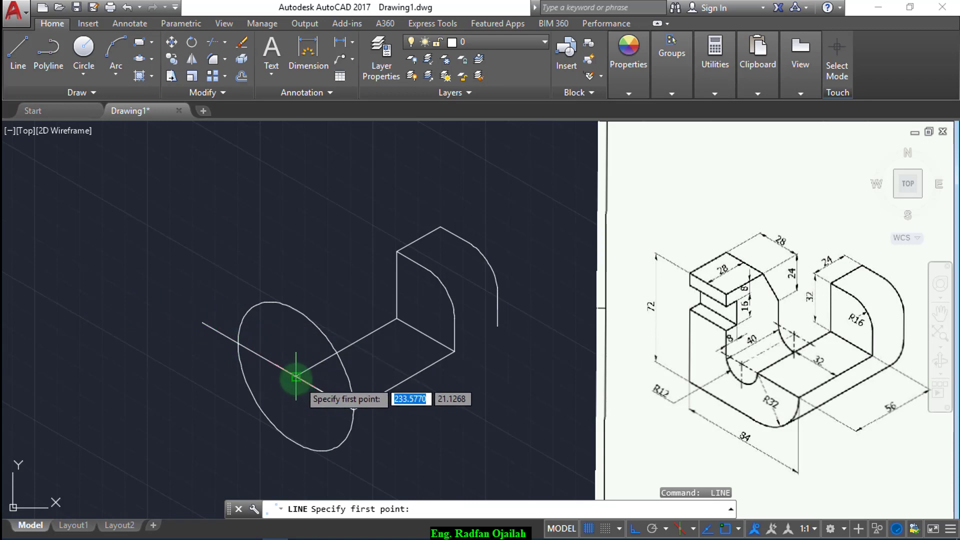
left_click(192, 326)
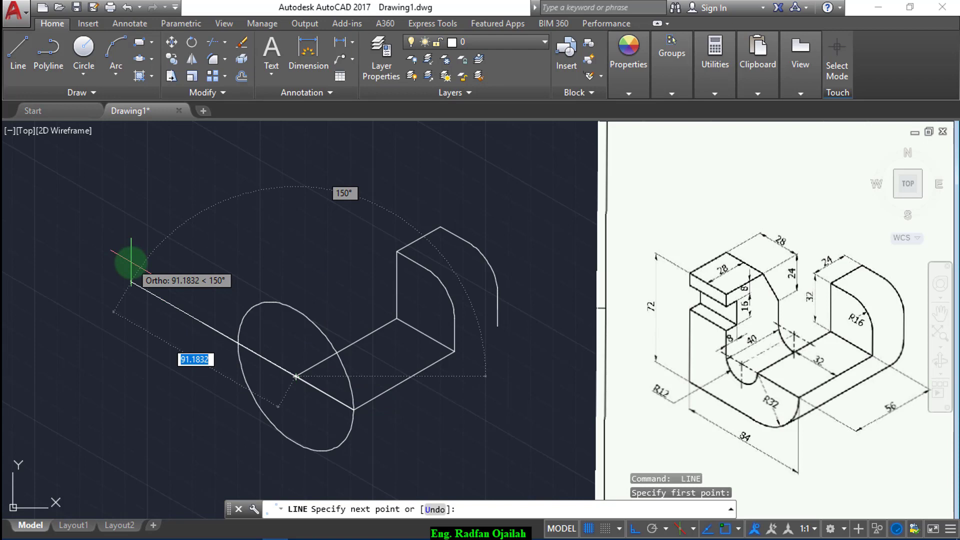
type("24")
key("Return")
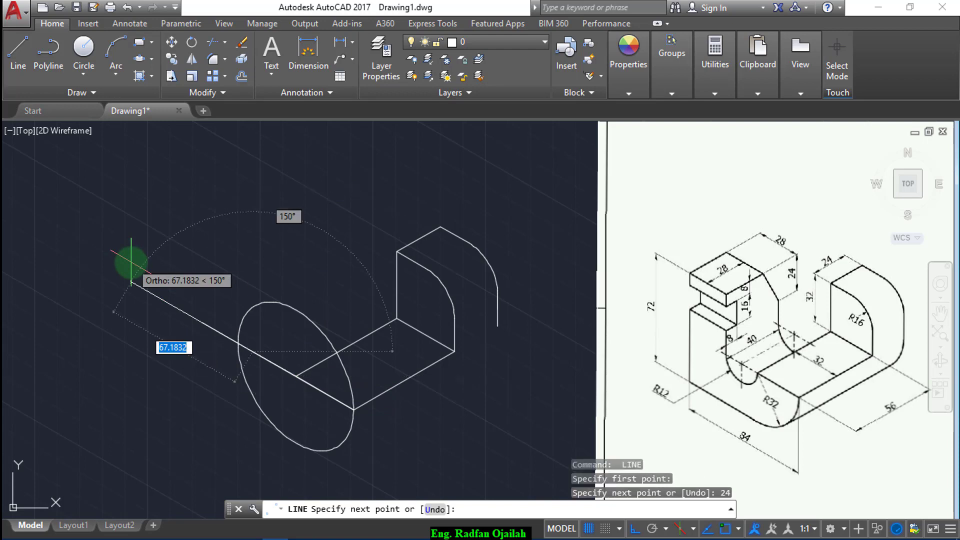
key("Return")
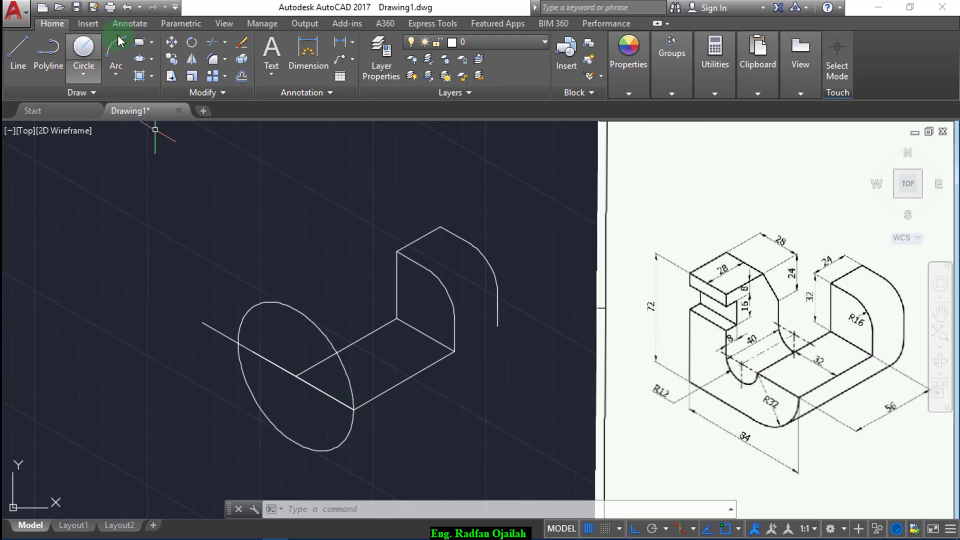
Draw a small isocircle on the front face inside the large one.
left_click(140, 58)
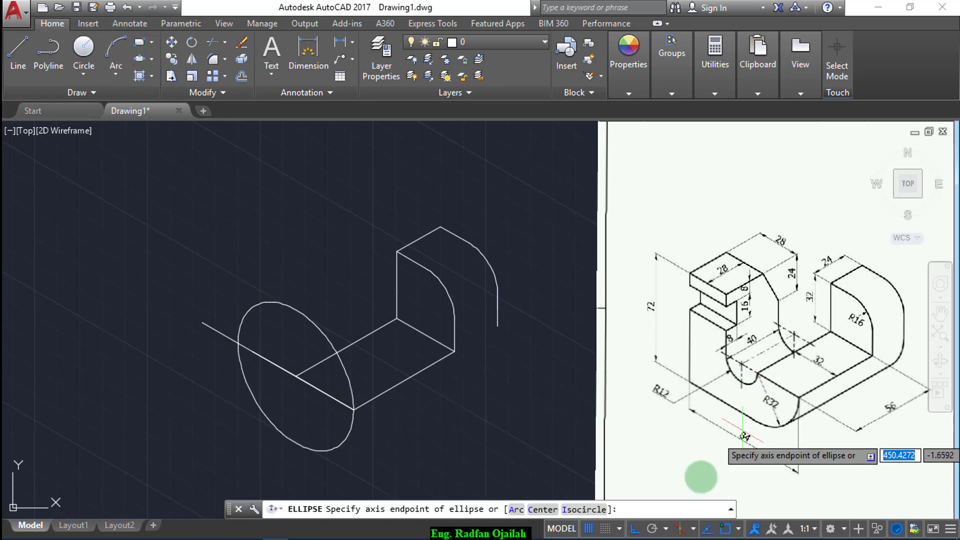
left_click(579, 507)
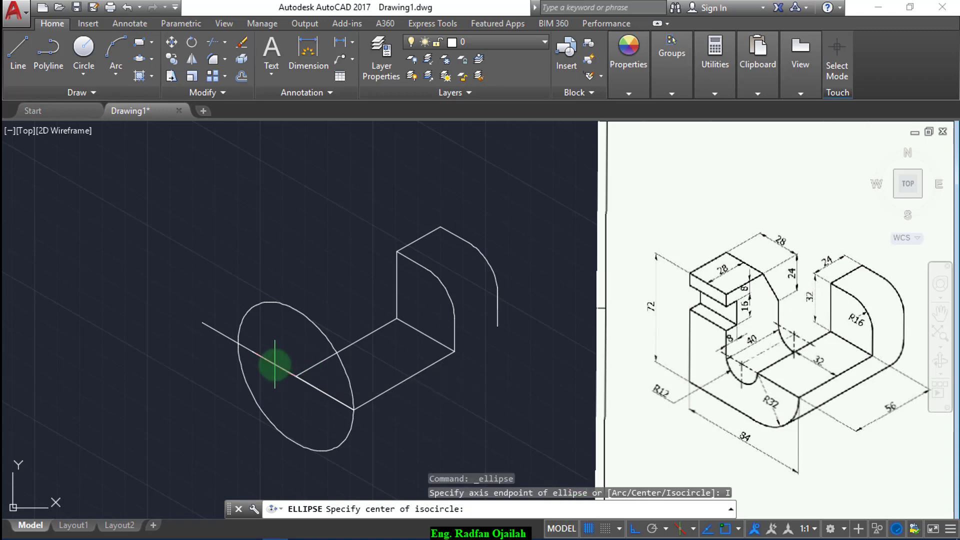
left_click(273, 364)
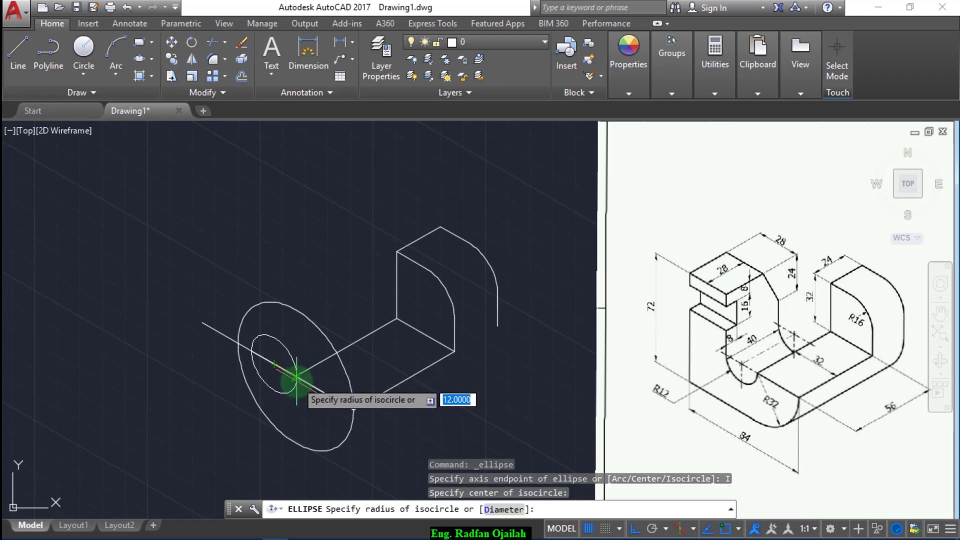
left_click(295, 375)
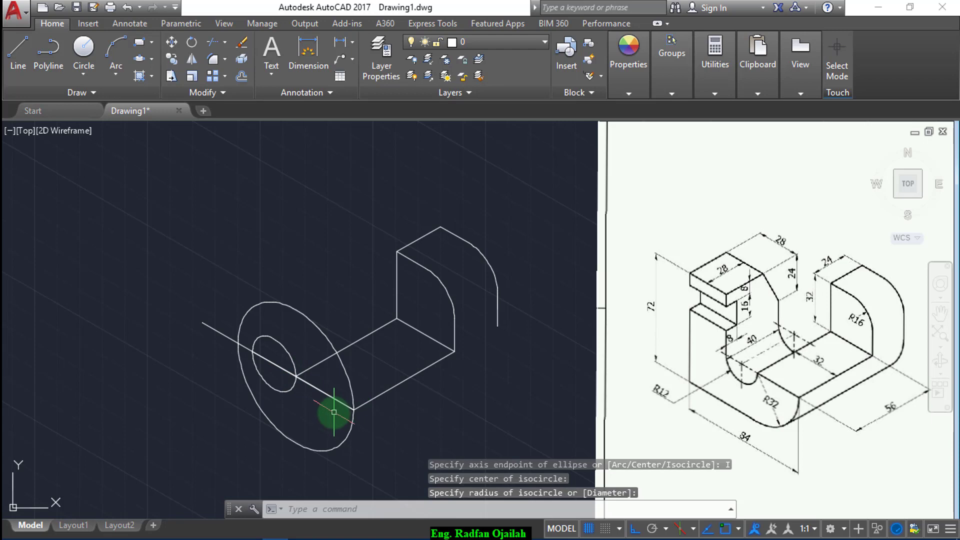
Trim away part of the small isocircle.
type("tr")
key("Return")
left_click(281, 370)
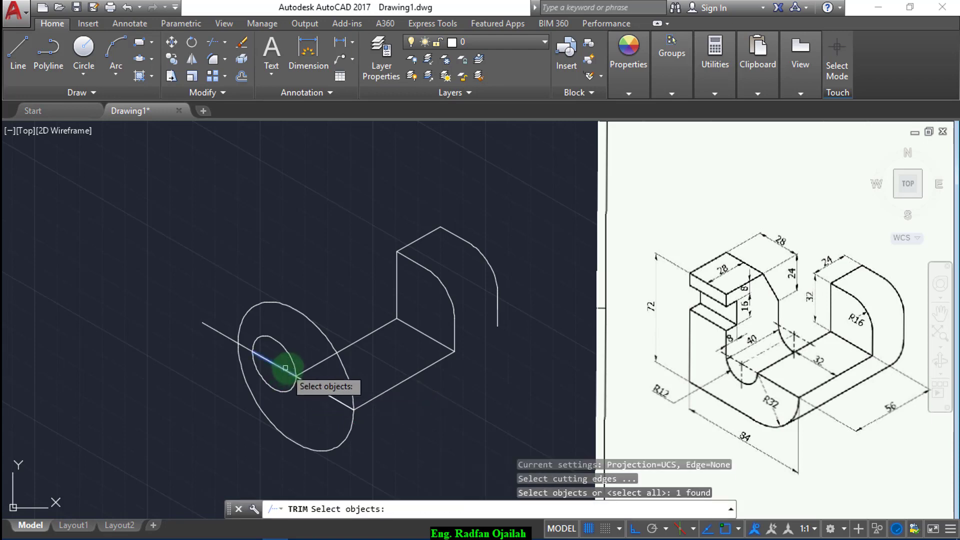
key("Return")
left_click(292, 362)
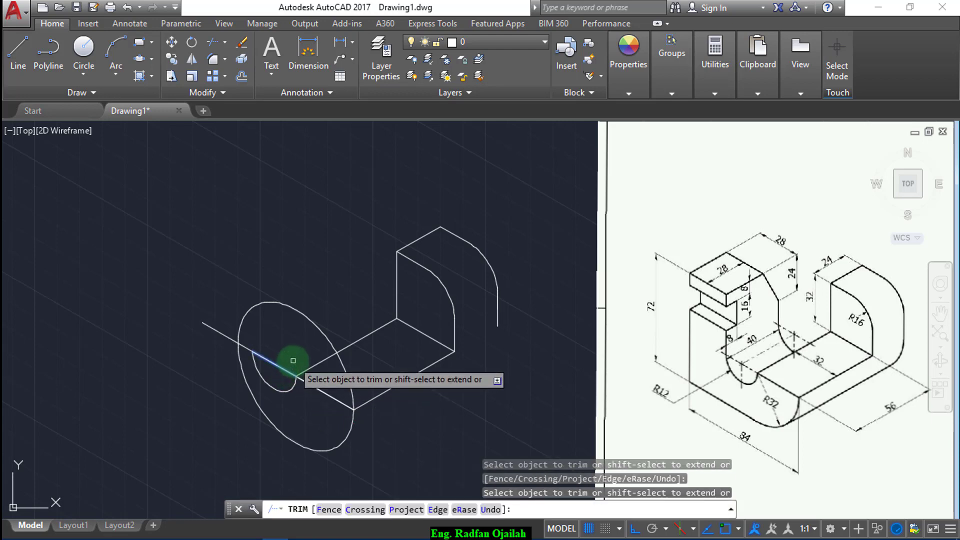
key("Escape")
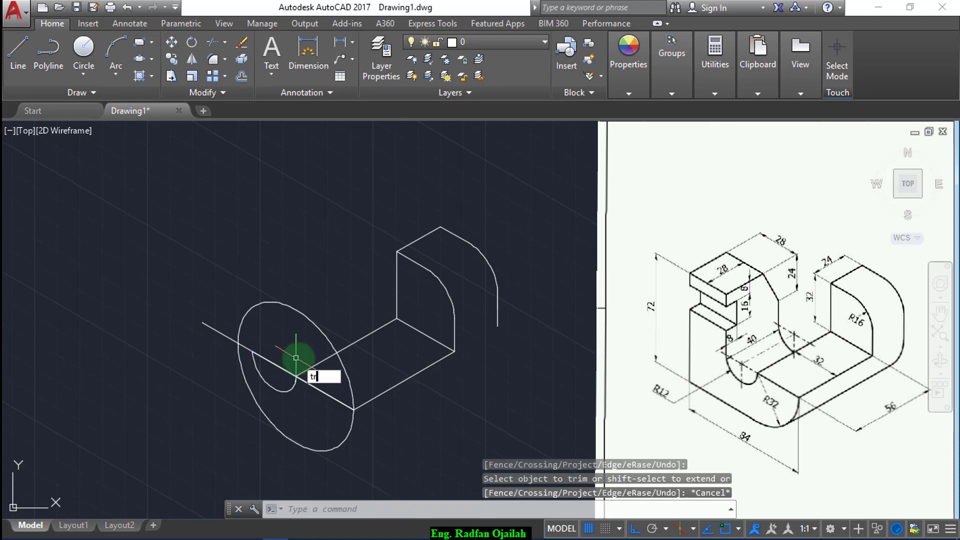
Trim the large isocircle's arc above the long slanted edge line.
type("tr")
key("Return")
left_click(321, 390)
key("Return")
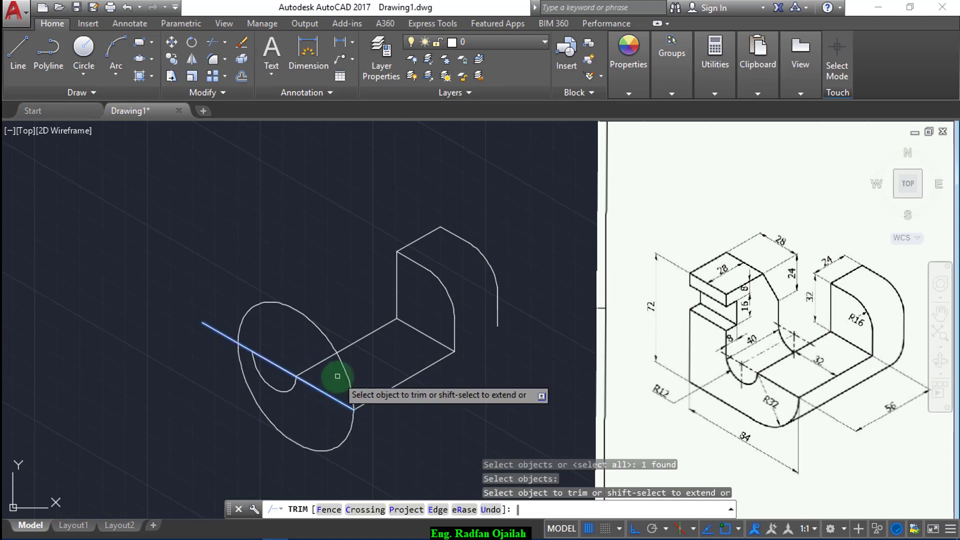
left_click(338, 371)
key("Escape")
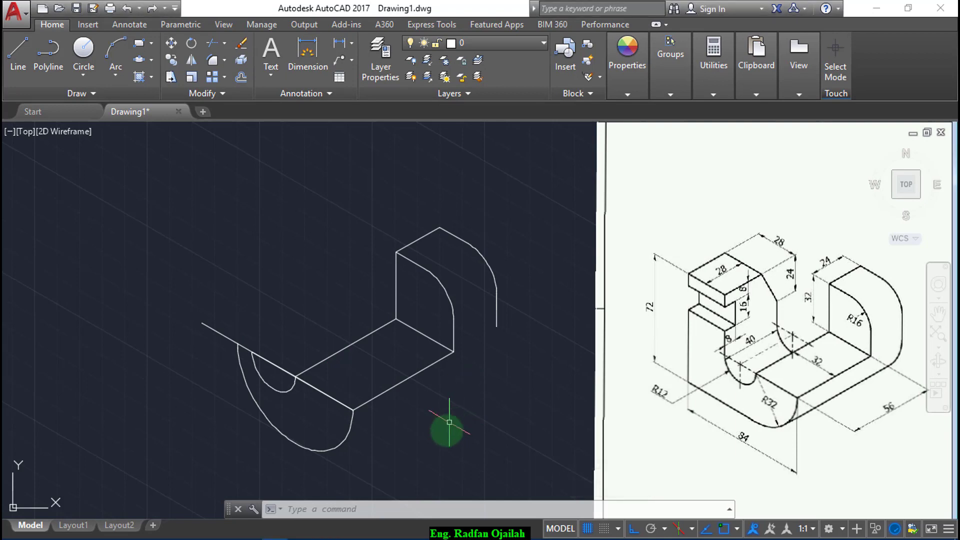
type("l")
key("Return")
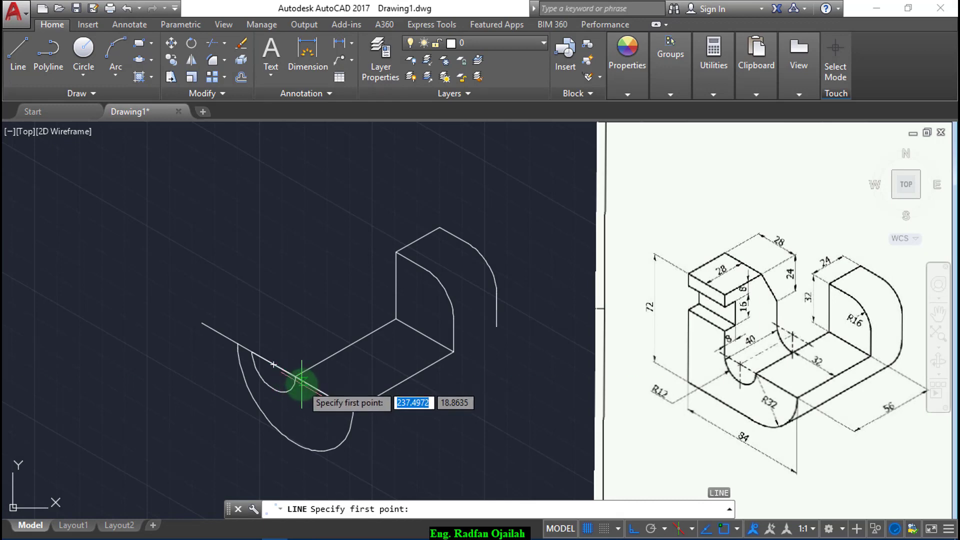
Draw a 32-unit vertical line down from the endpoint where the arcs meet the edge.
type("end")
key("Return")
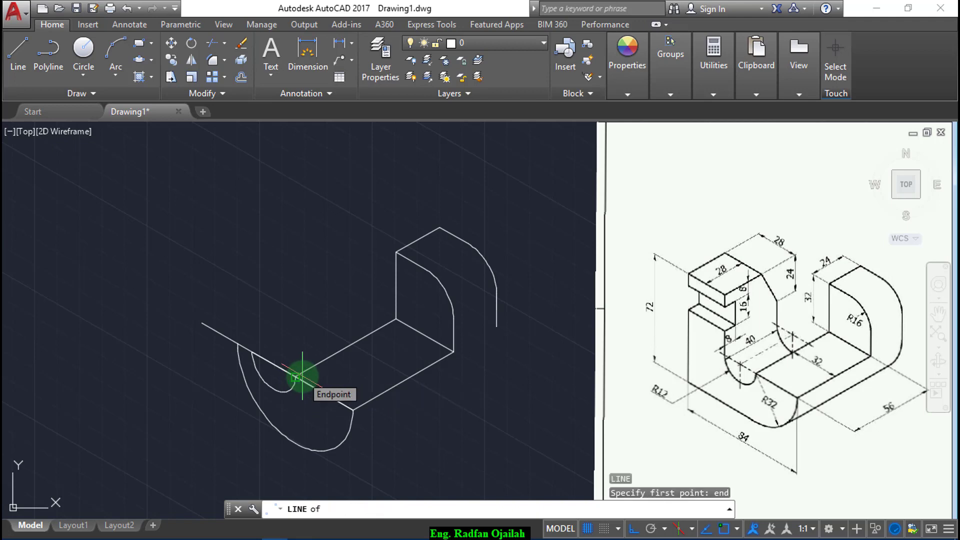
left_click(296, 378)
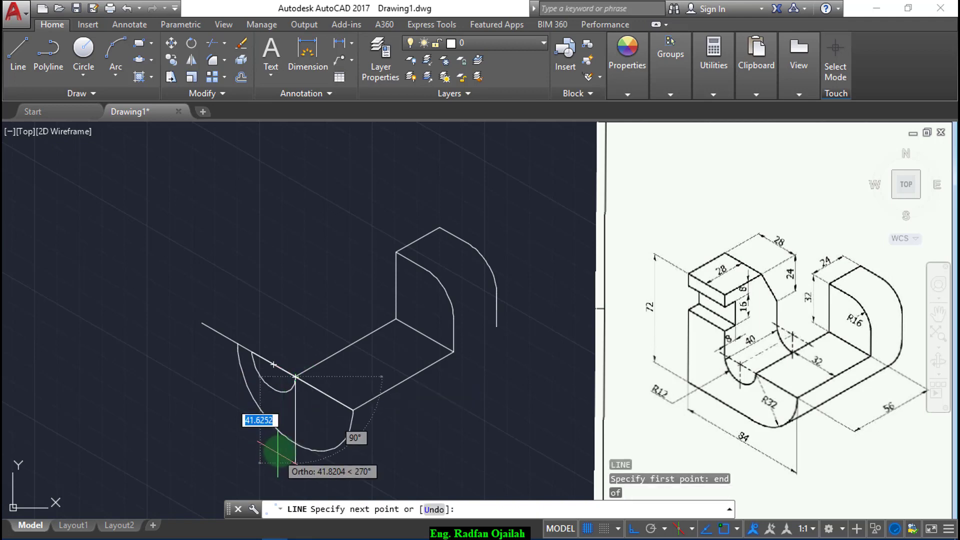
type("32")
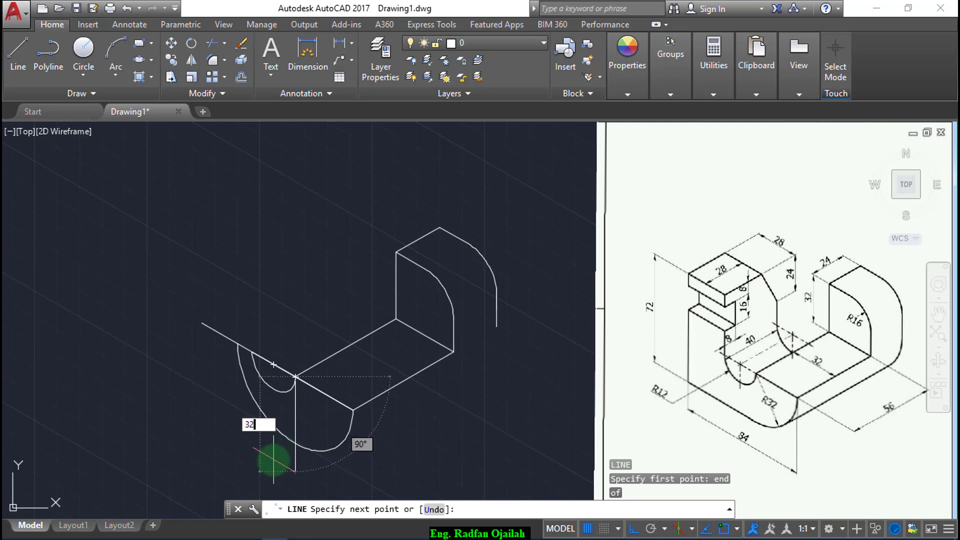
key("Return")
Copy the slanted edge line down to the bottom of the vertical edge.
type("c")
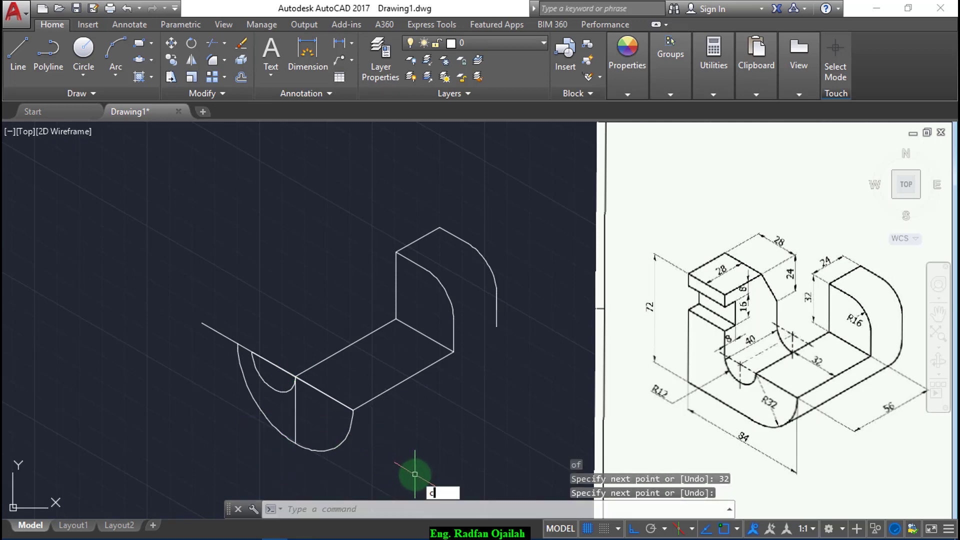
type("t o")
key("Return")
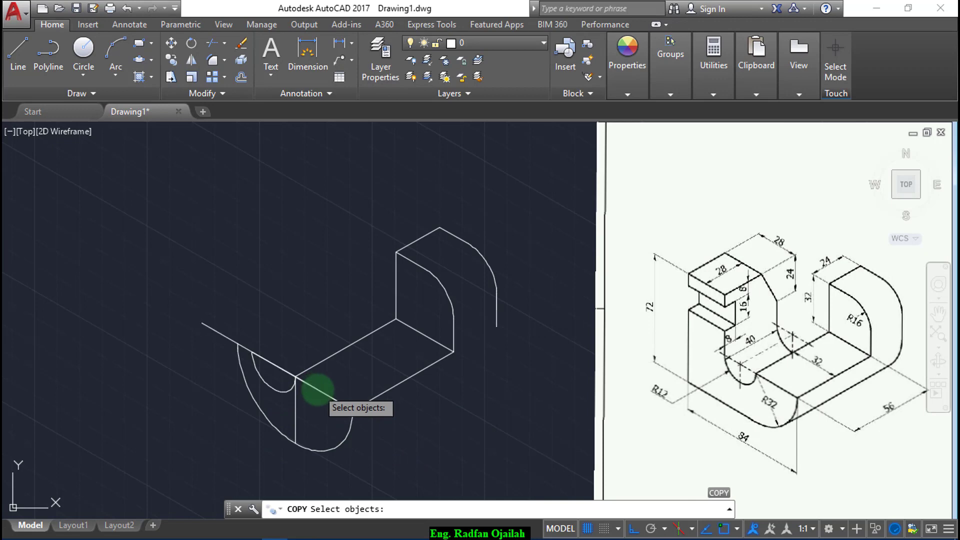
left_click(317, 390)
key("Return")
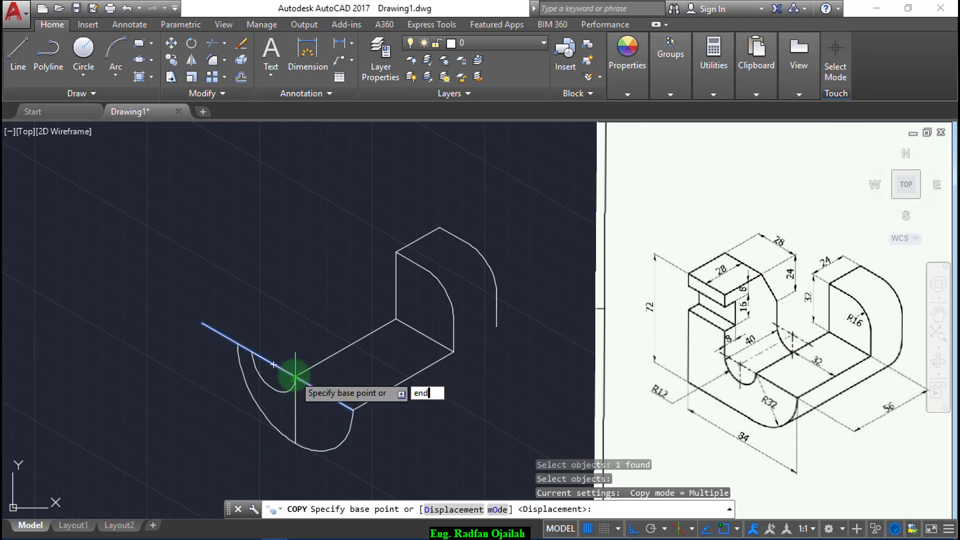
key("Return")
left_click(295, 377)
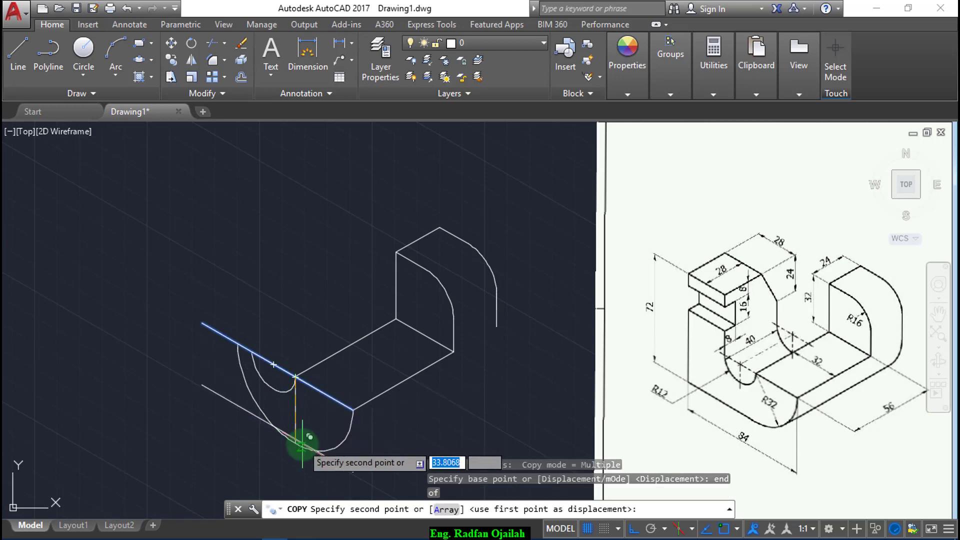
key("Escape")
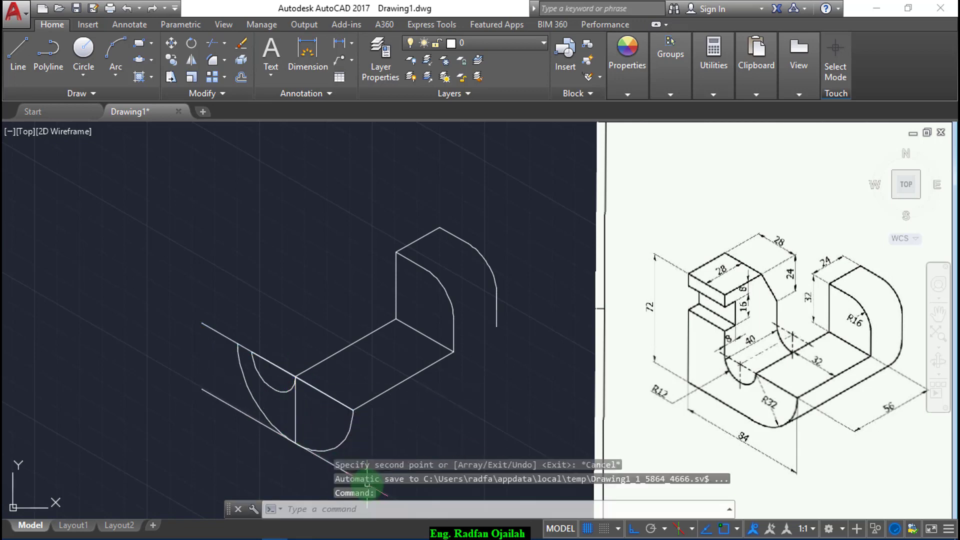
Trim off the leftover outer arc at the left end.
type("tr")
key("Return")
key("Return")
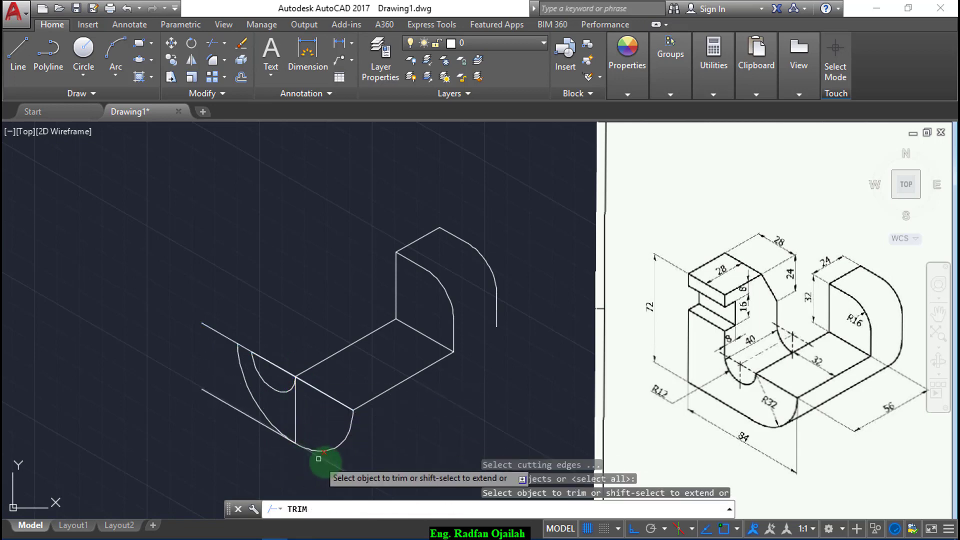
left_click(257, 407)
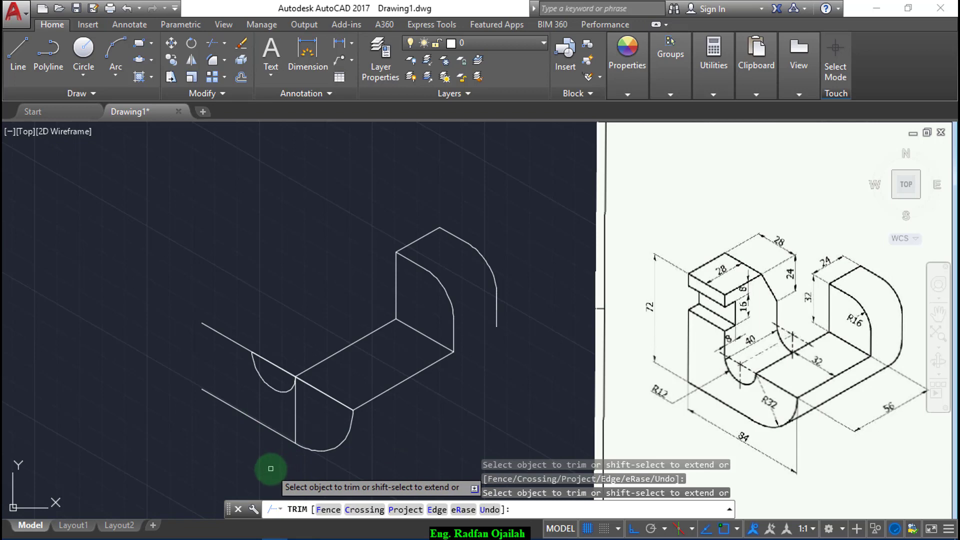
key("Escape")
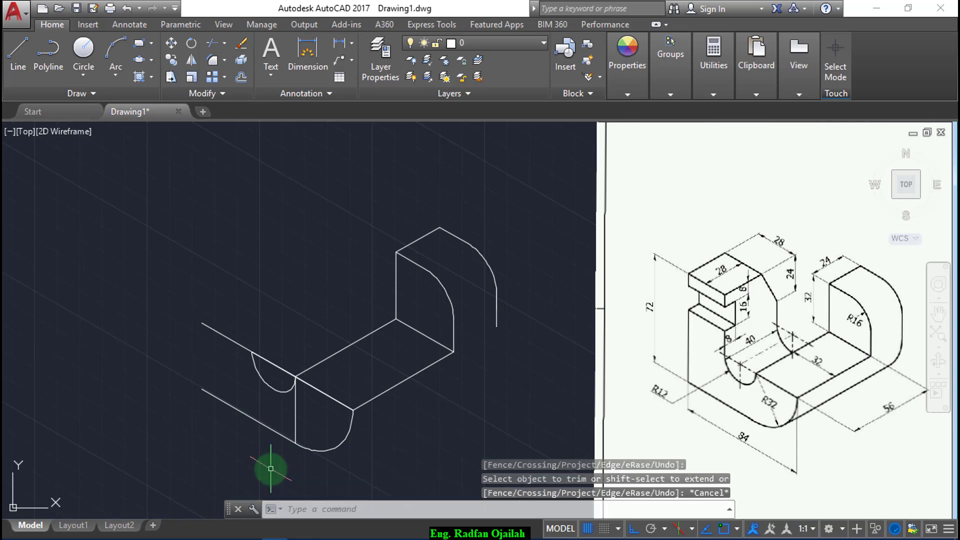
type("l")
key("Return")
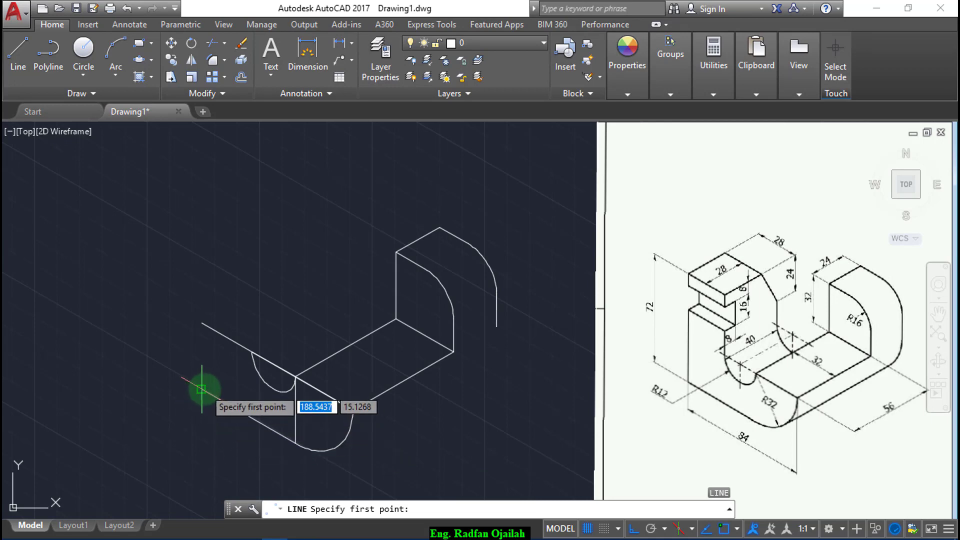
Draw two 28-unit top-face edges: one at 30°, one on the top isoplane.
left_click(201, 389)
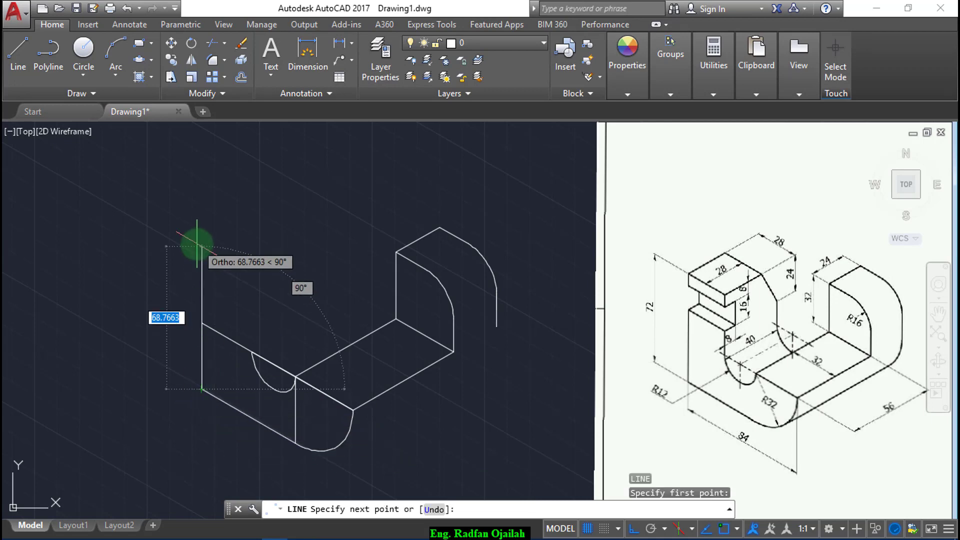
type("7")
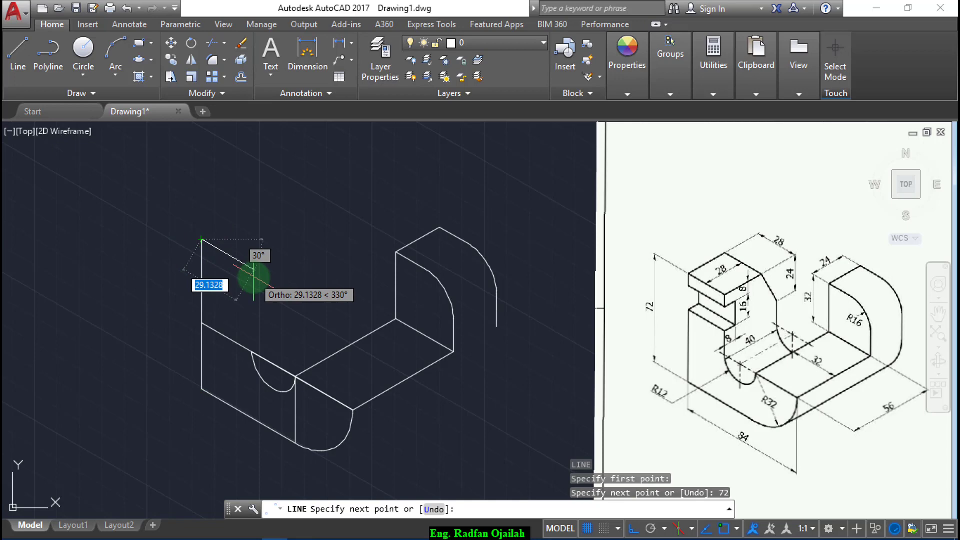
type("28")
key("Return")
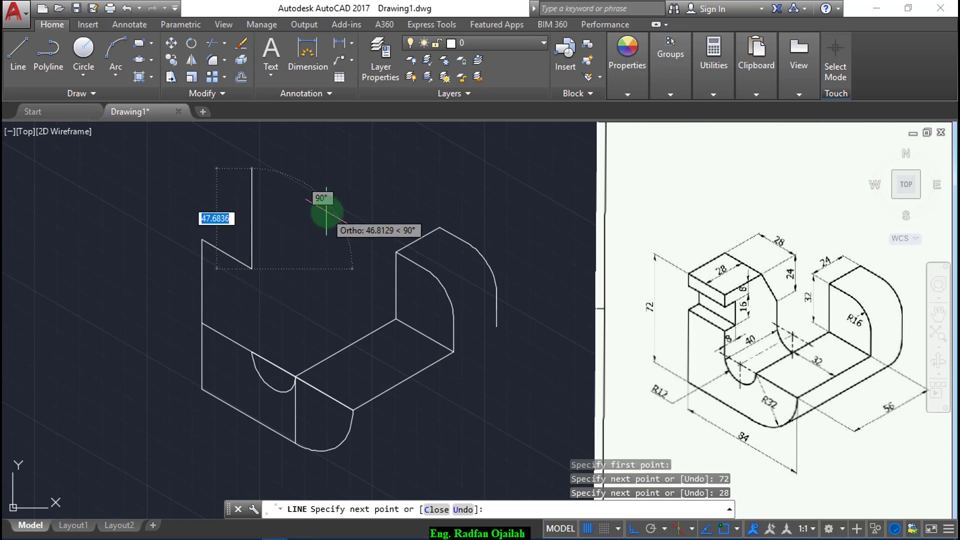
key("F5")
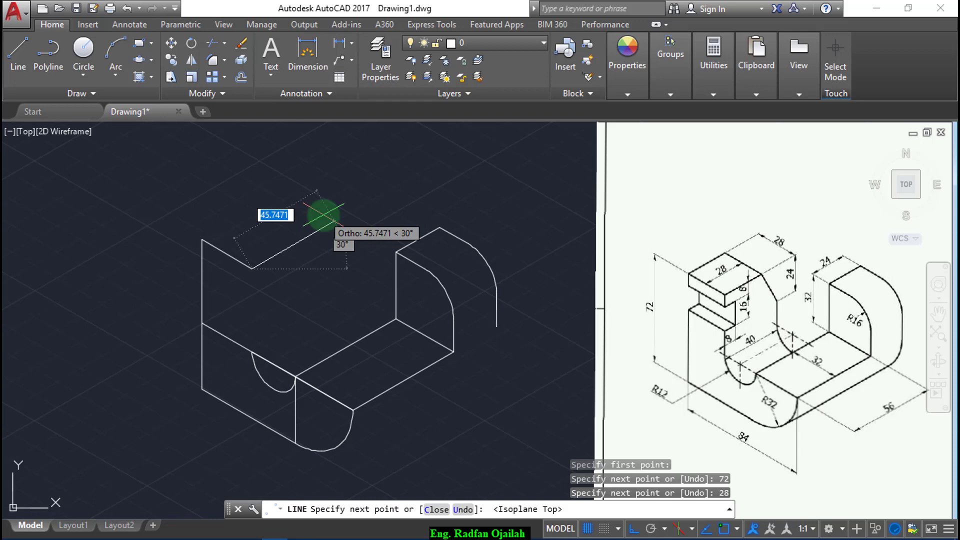
type("28")
key("Return")
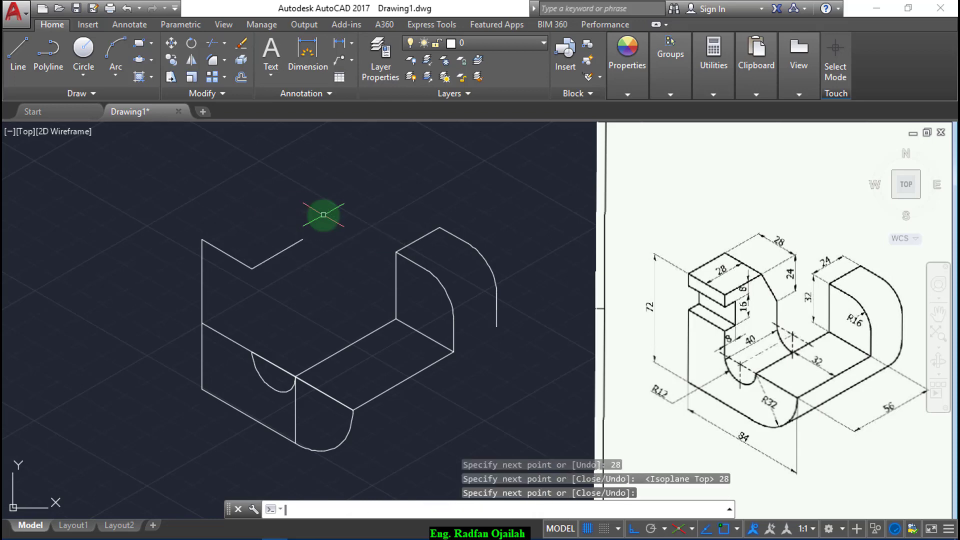
key("Return")
Copy the slanted edge from its endpoint to the opposite corner of the top face.
type("C")
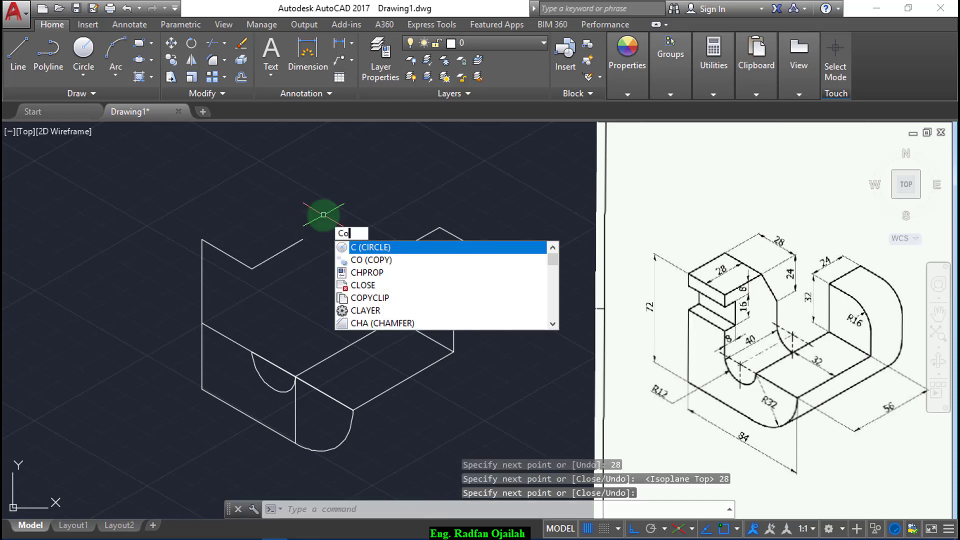
type("o")
key("Return")
left_click(285, 250)
key("Return")
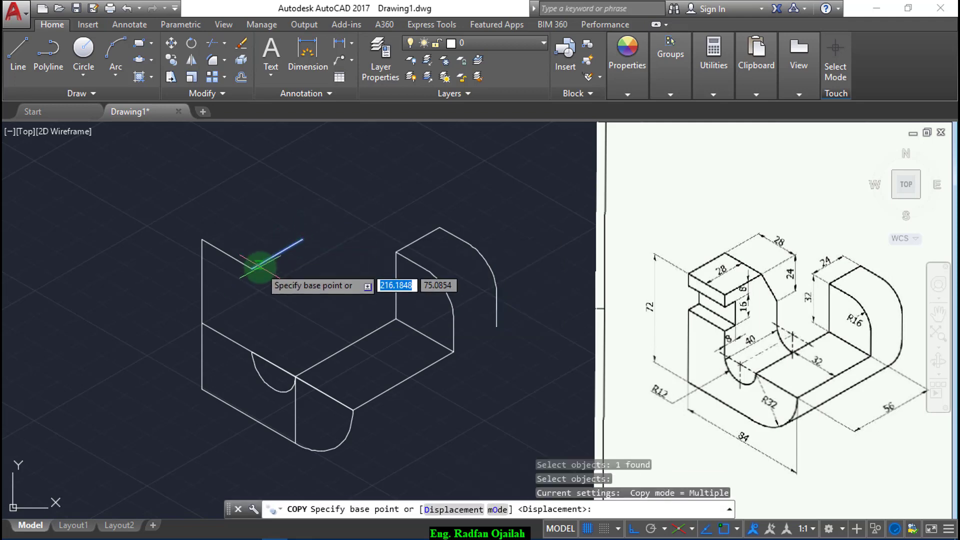
left_click(254, 269)
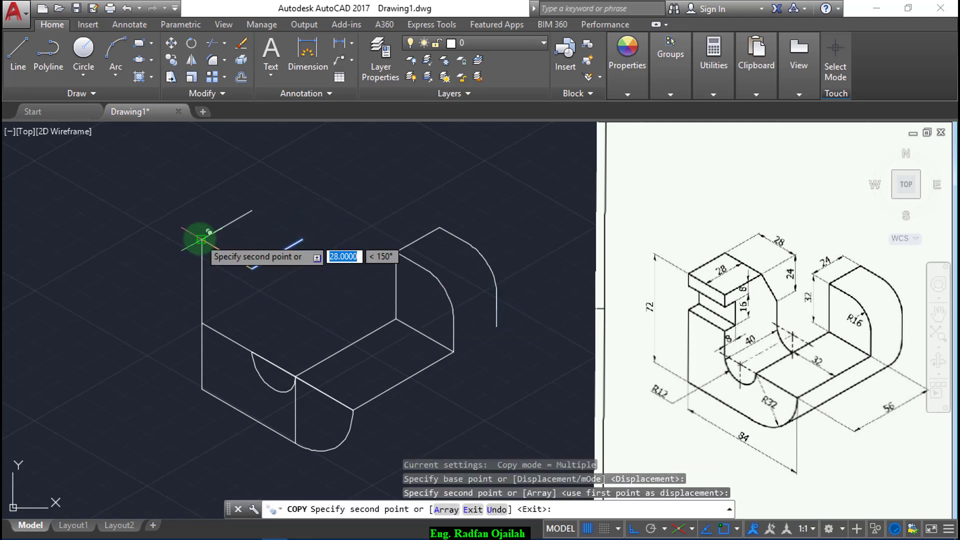
left_click(201, 240)
key("Return")
key("Return")
Copy the remaining edge across to close the 28 by 28 top rhombus.
left_click(215, 249)
left_click(220, 249)
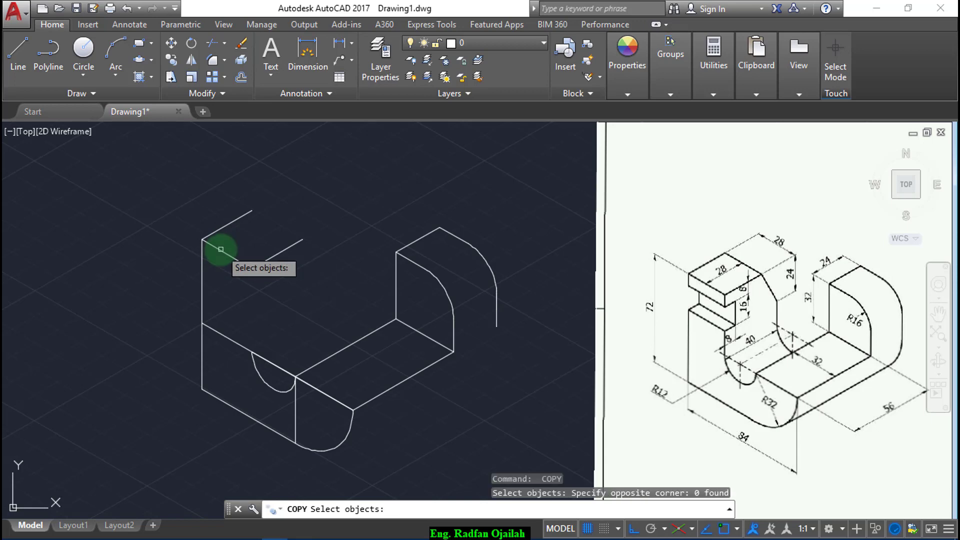
left_click(217, 250)
key("Return")
left_click(202, 240)
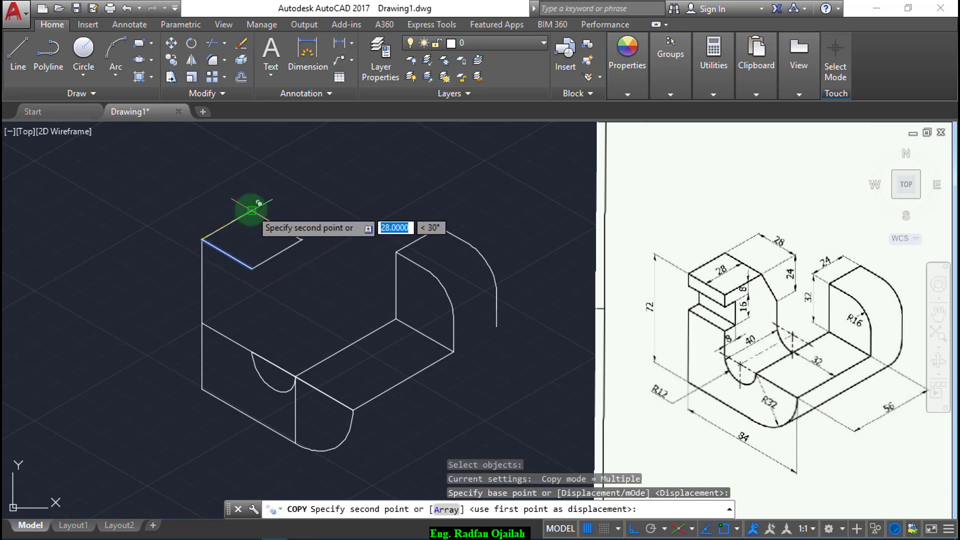
left_click(252, 210)
key("Return")
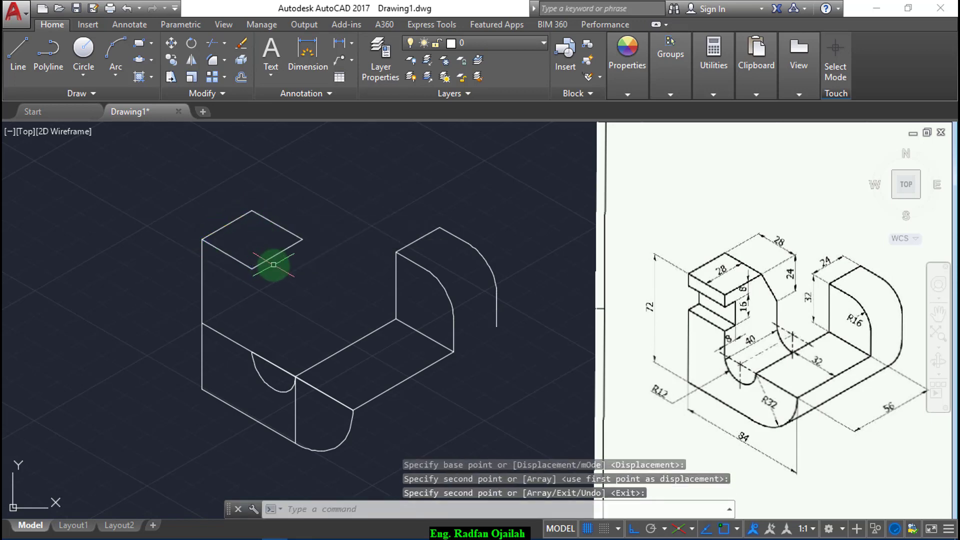
type("l")
key("Return")
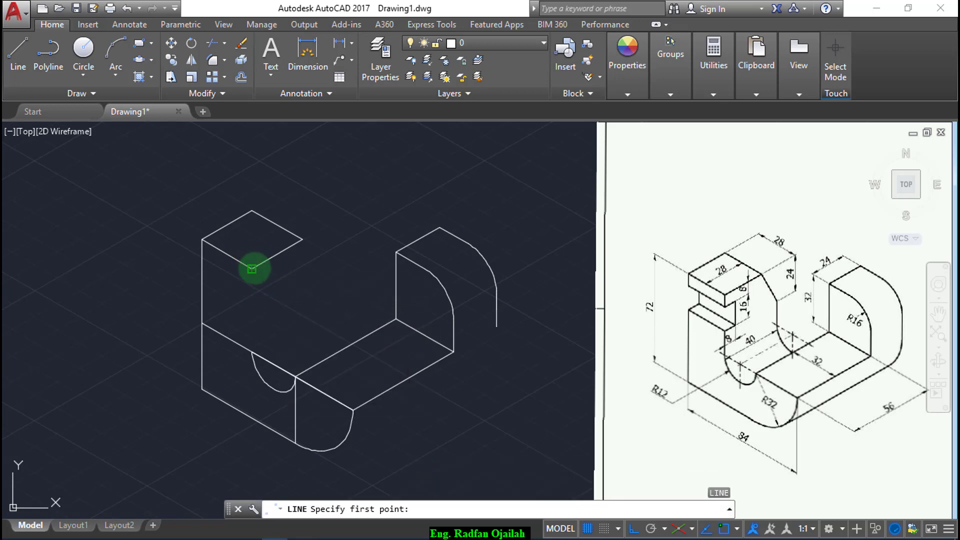
Start the slot outline at the box corner with an 8-unit drop on Isoplane Right.
left_click(252, 268)
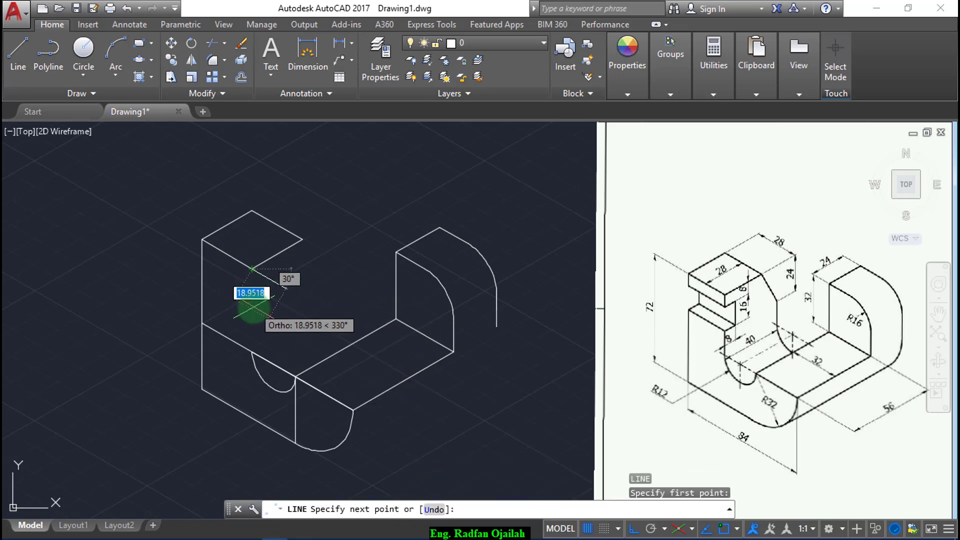
key("Escape")
key("Return")
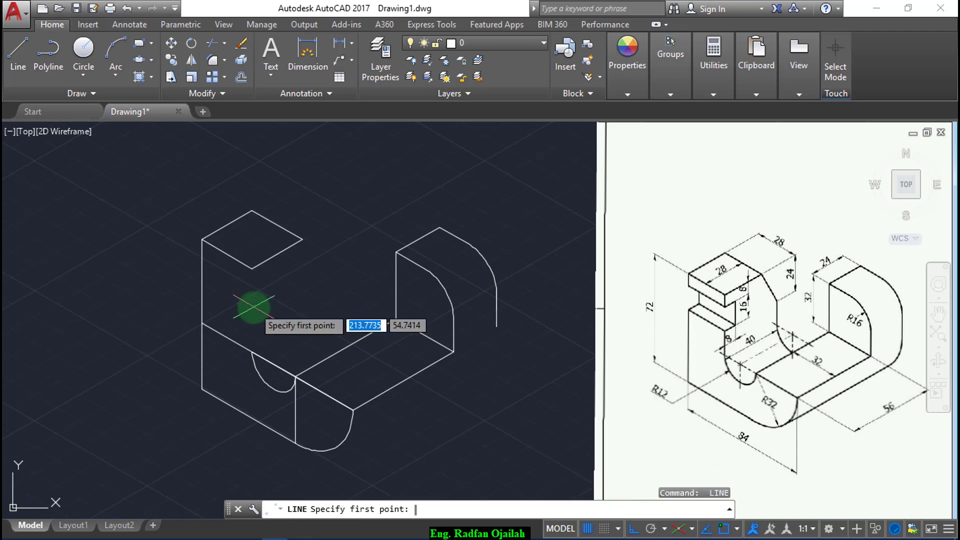
left_click(252, 269)
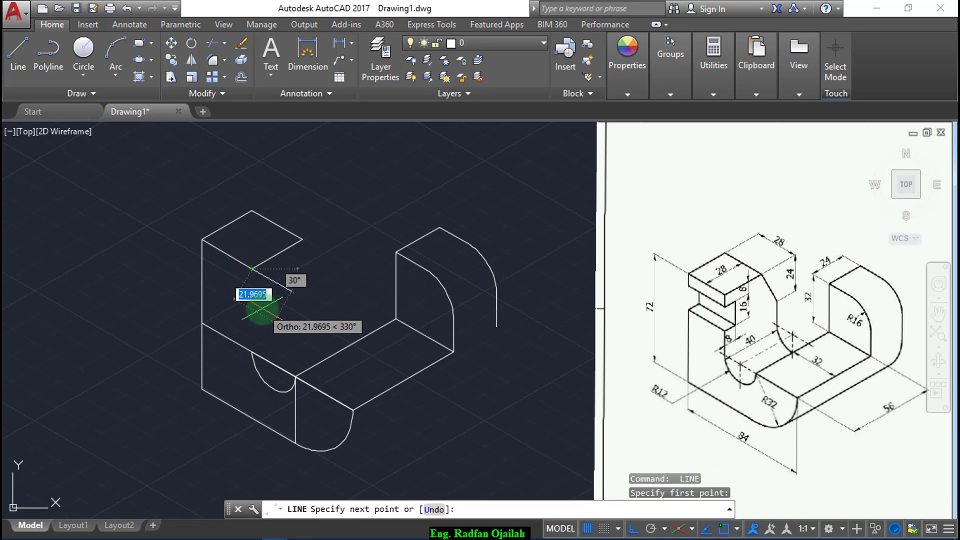
key("F5")
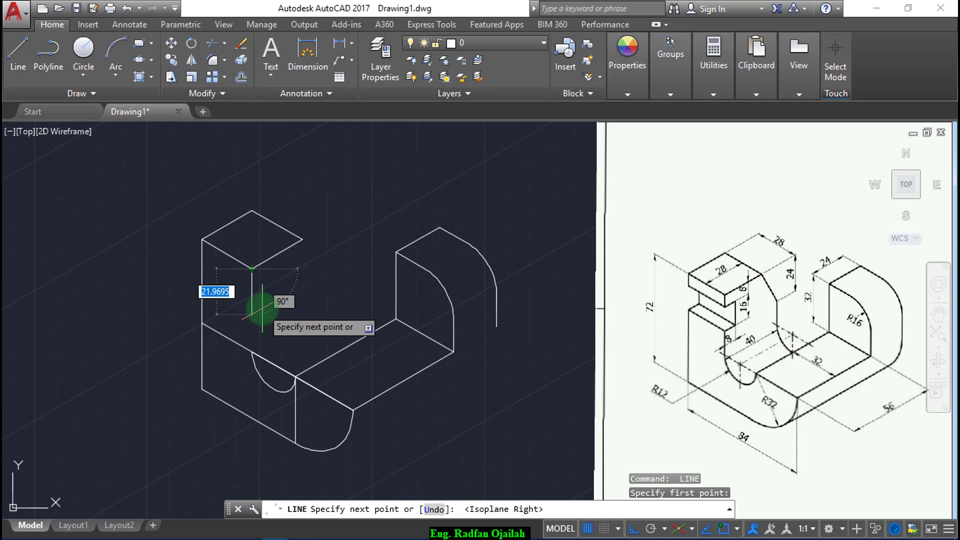
type("8")
key("Return")
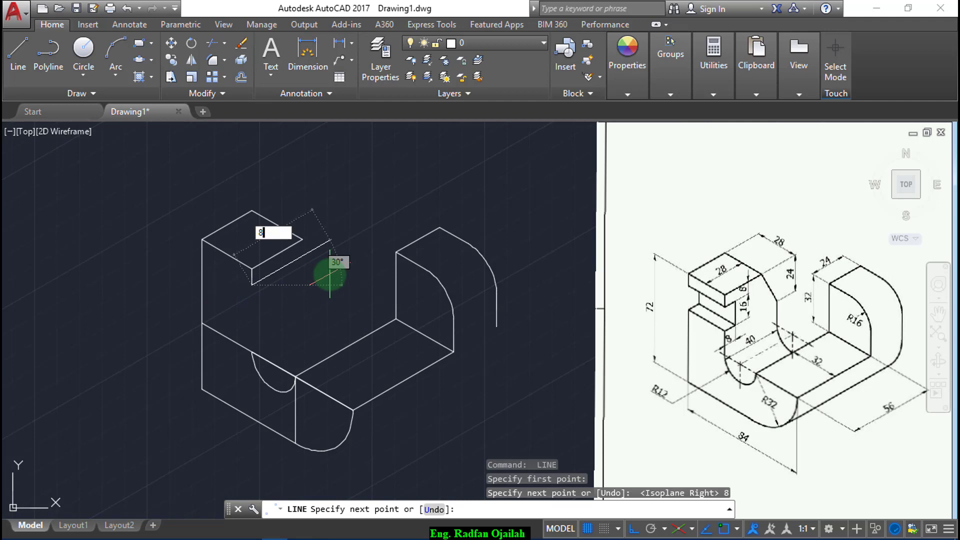
Continue the slot with 8 at 30°, 16 down and 8 back, then start a connecting line.
type("8")
key("Return")
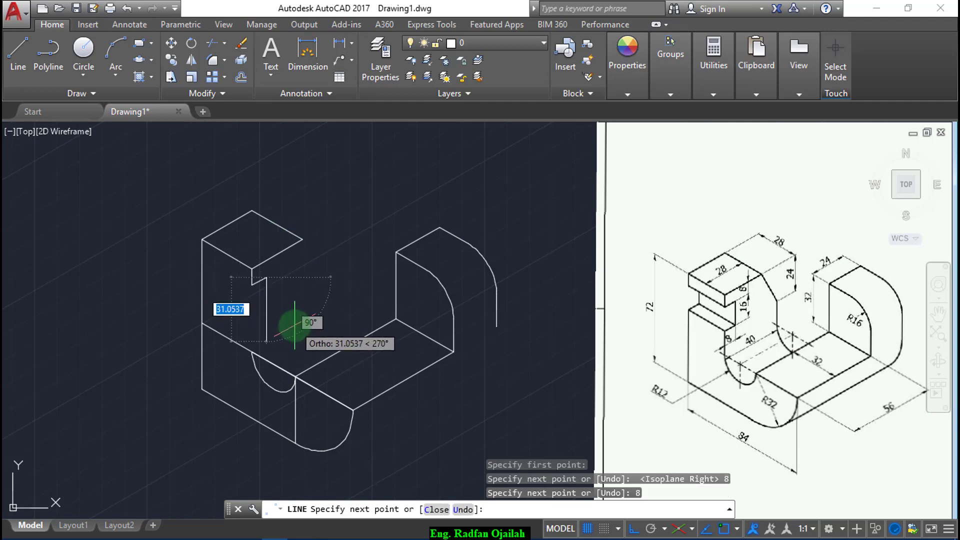
type("16")
key("Return")
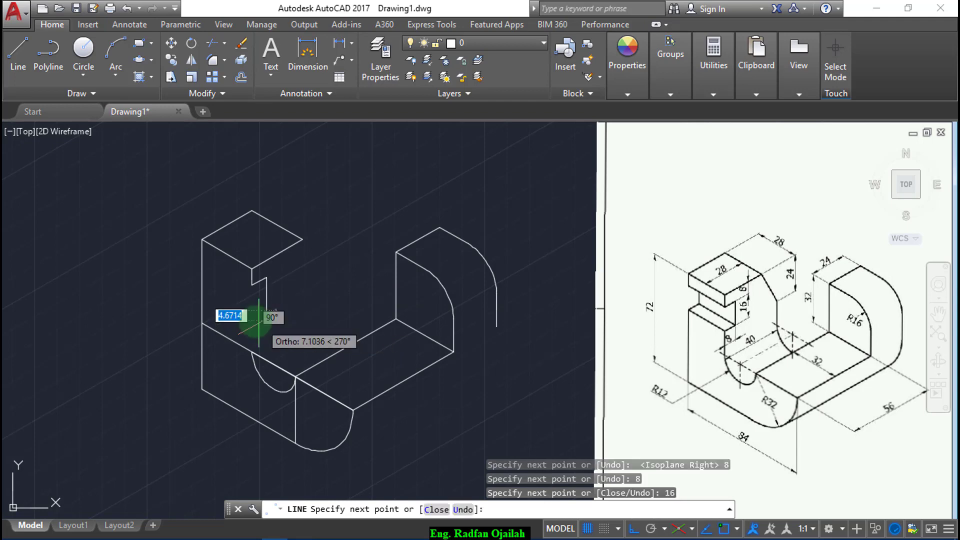
type("1")
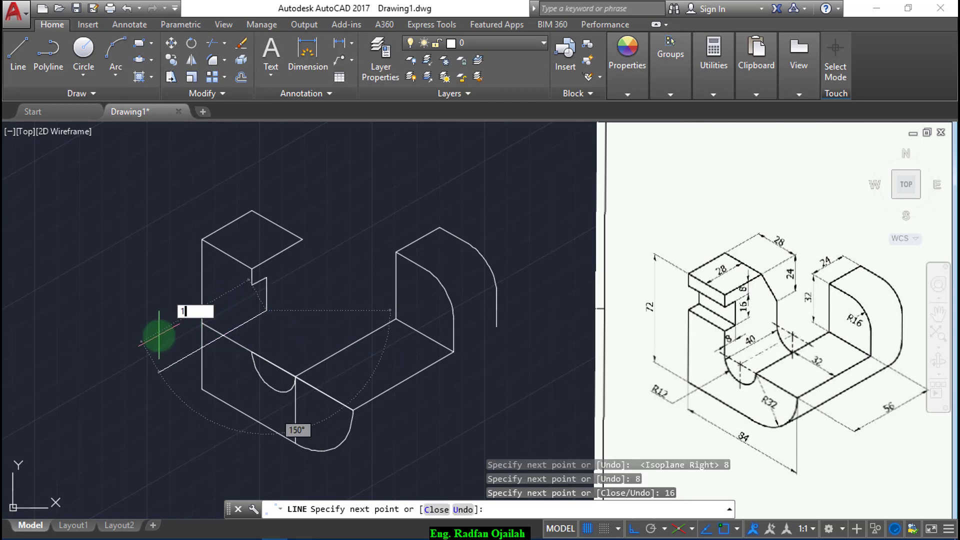
key("Return")
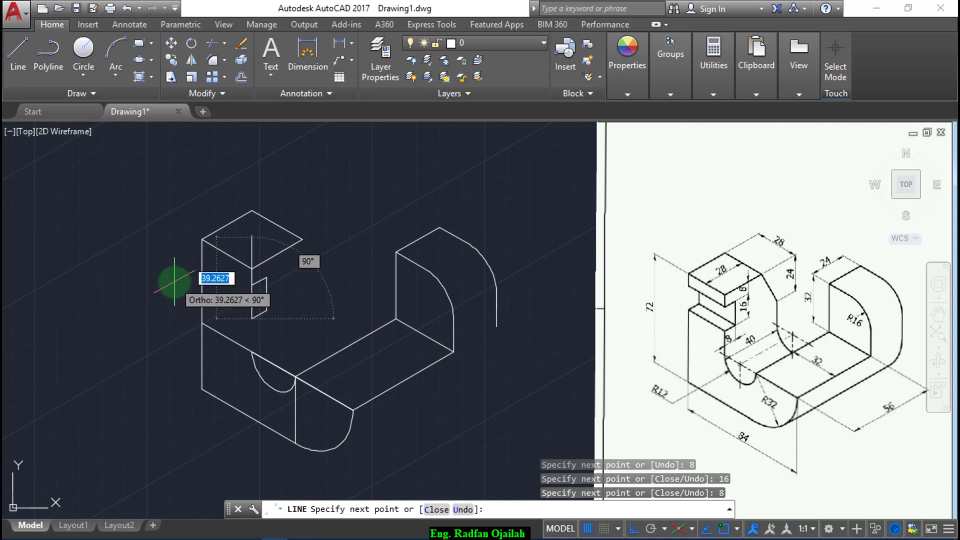
key("F5")
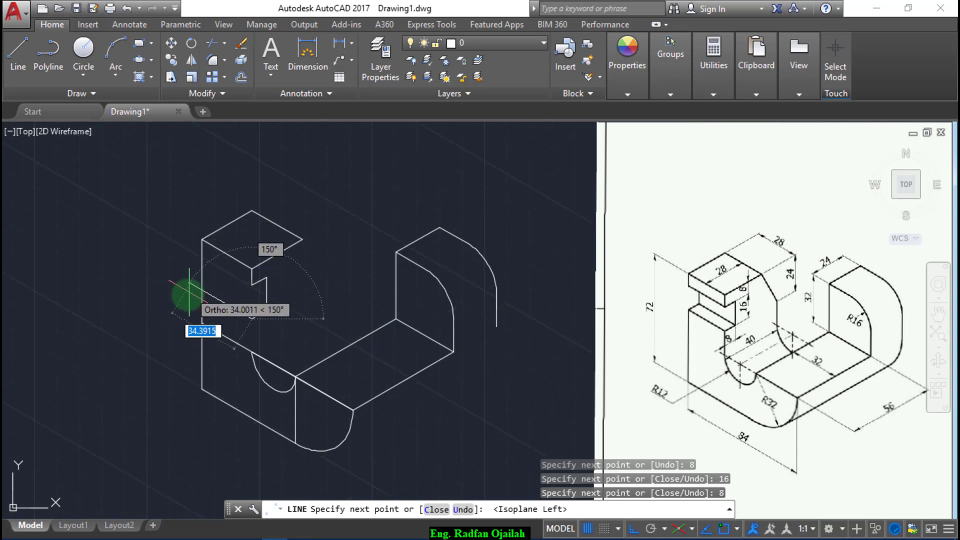
key("Return")
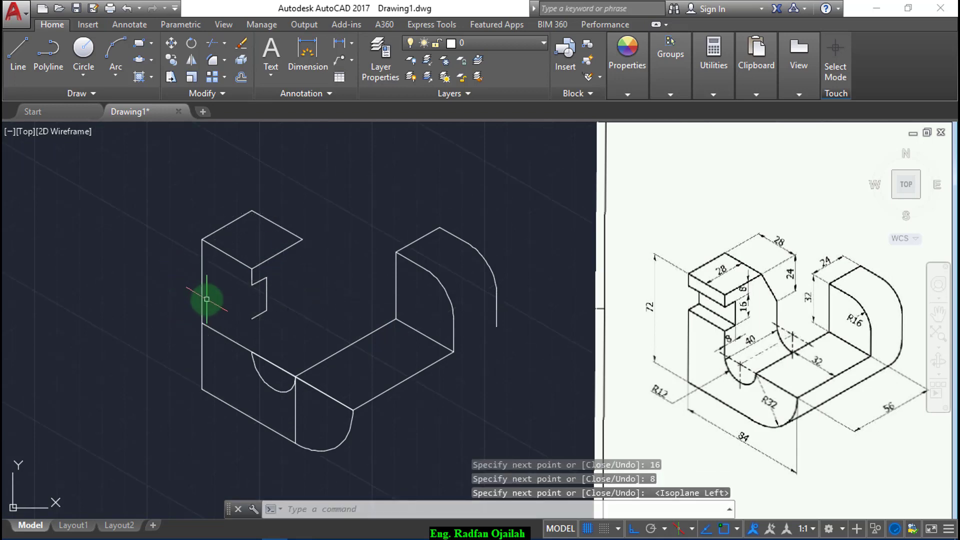
key("Return")
left_click(252, 318)
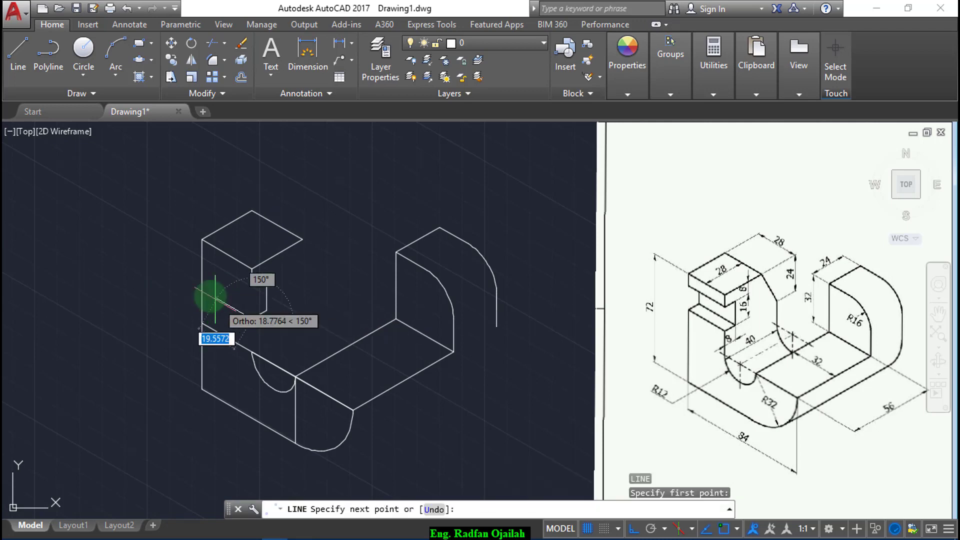
Finish the connecting line at the slot's back corner.
left_click(182, 283)
key("Return")
type("t")
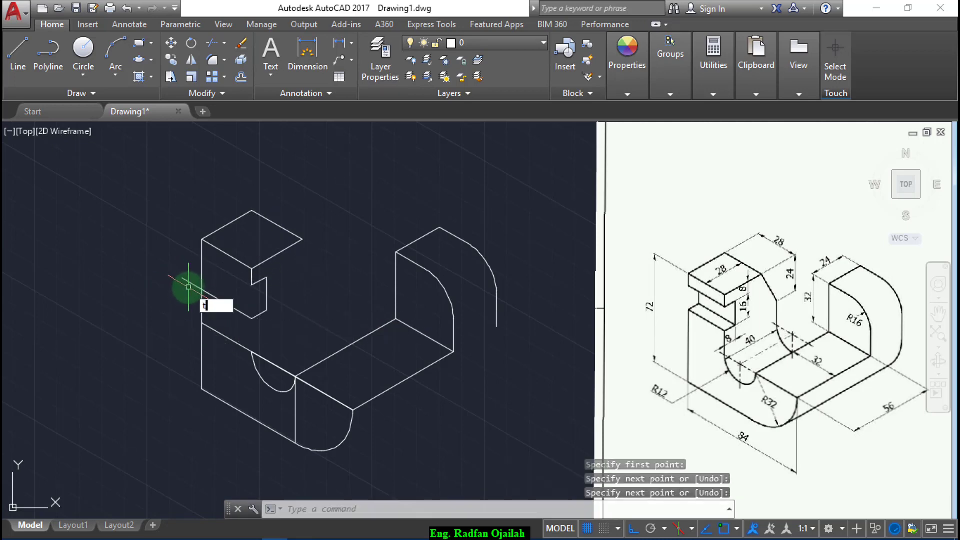
type("r")
key("Return")
key("Return")
key("Escape")
type("co")
Try copying the upper block edge down below itself, then cancel it.
key("Return")
left_click(216, 248)
key("Return")
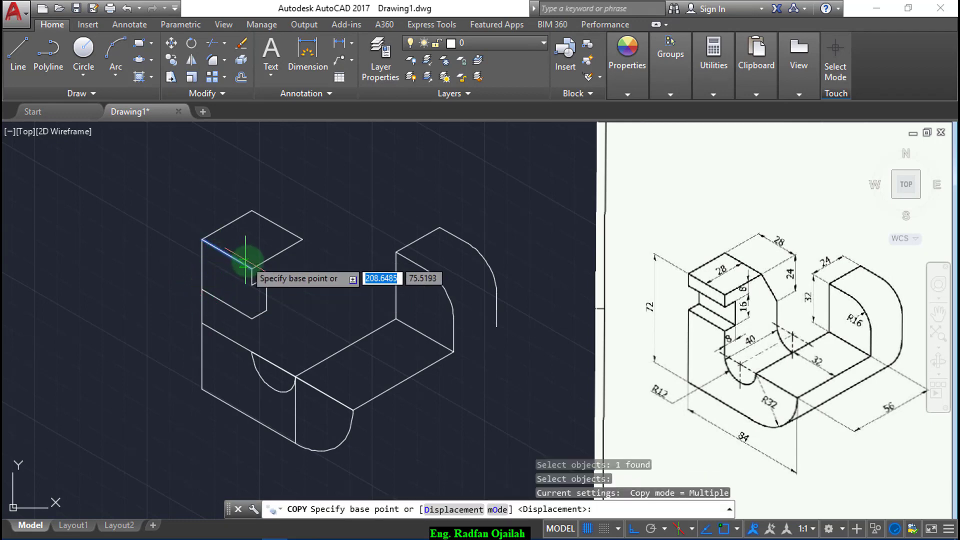
left_click(252, 268)
left_click(252, 299)
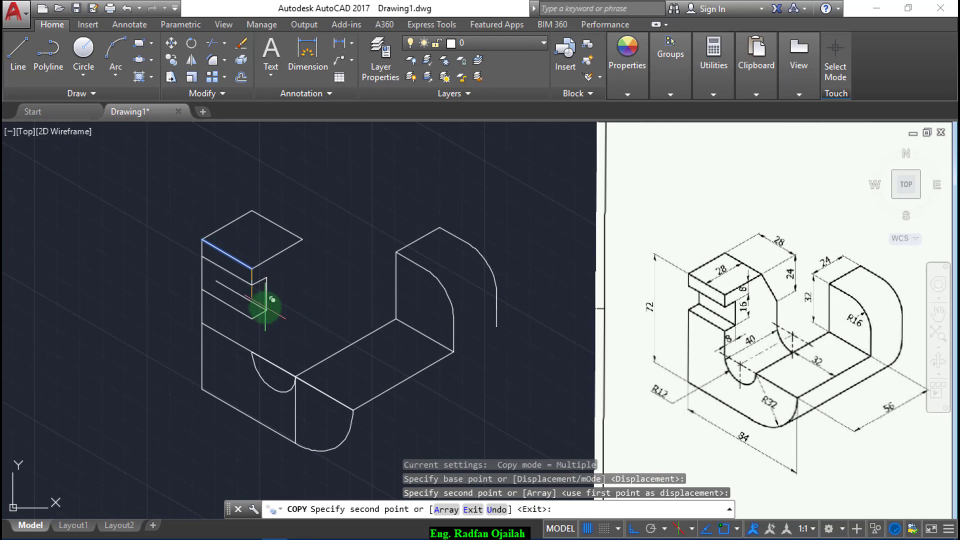
key("Escape")
Copy the slot's lower edge line back beside the slot.
type("c")
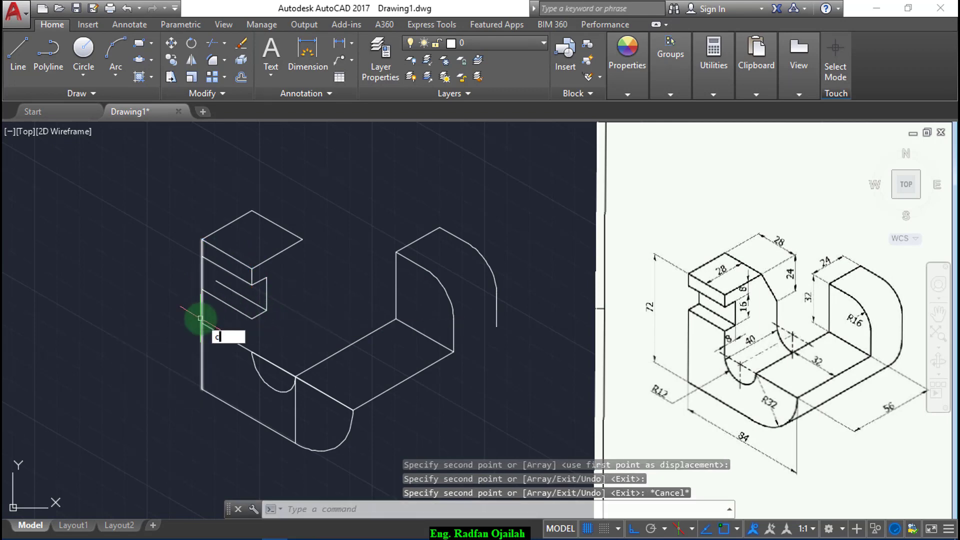
type("t o")
key("Return")
left_click(258, 314)
key("Return")
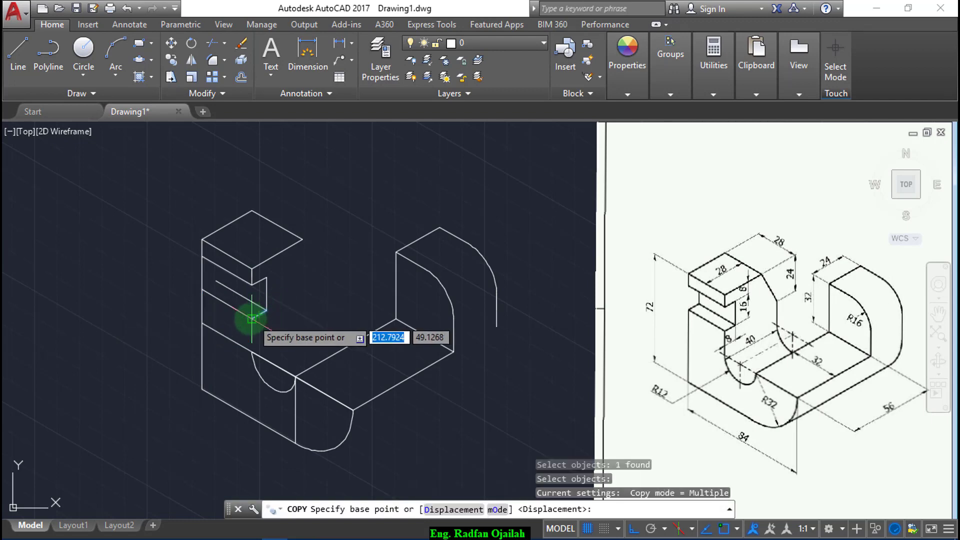
left_click(252, 316)
left_click(209, 288)
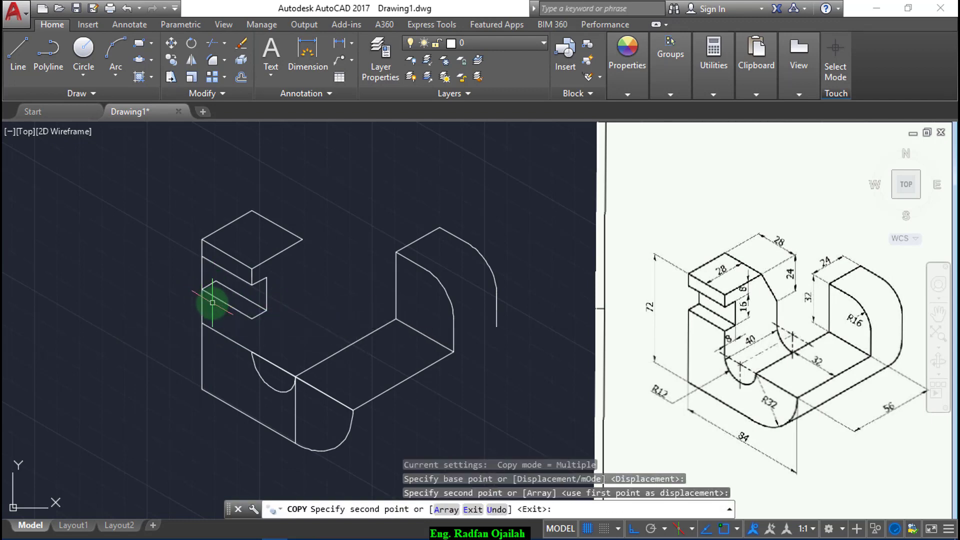
key("Return")
Copy the other slot edge line back to outline the slot's depth.
type("ct o")
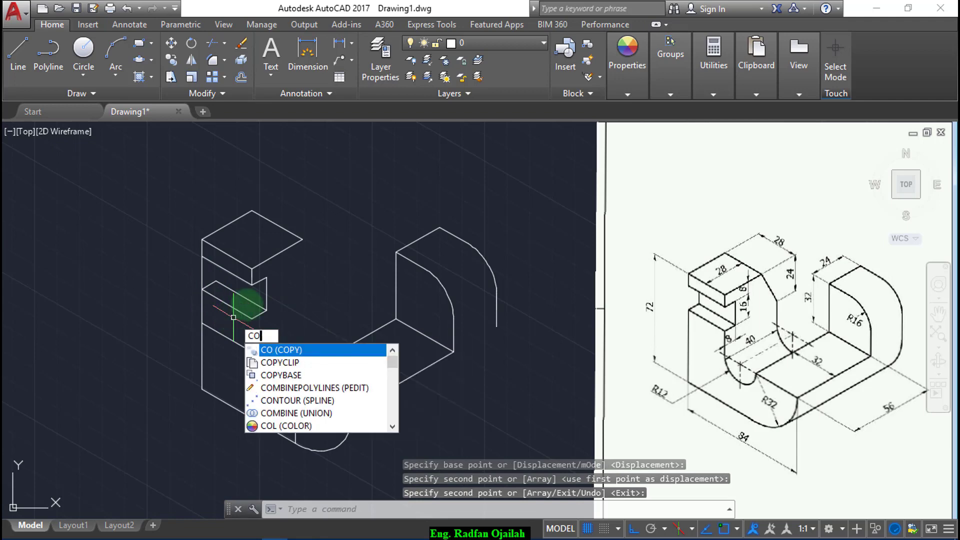
key("Return")
left_click(268, 301)
key("Return")
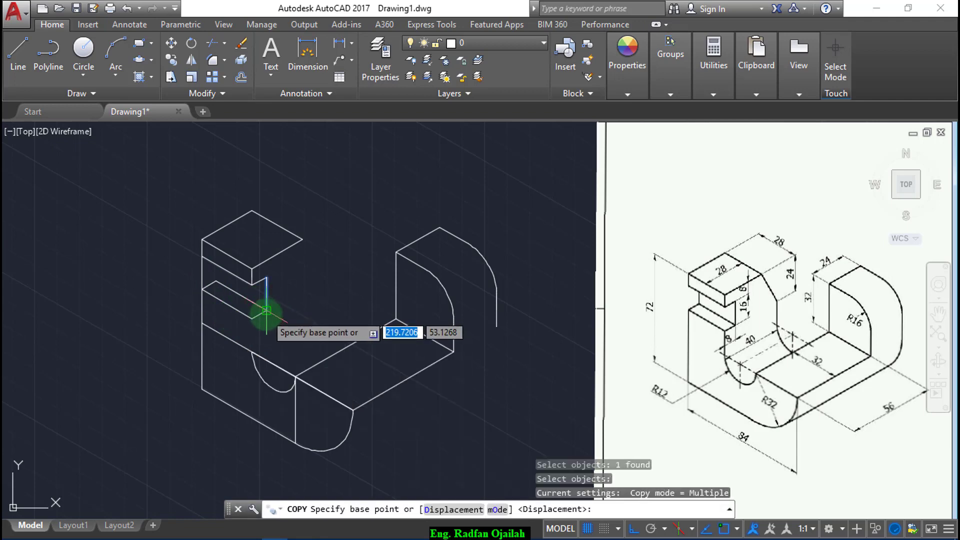
left_click(252, 317)
left_click(224, 290)
key("Return")
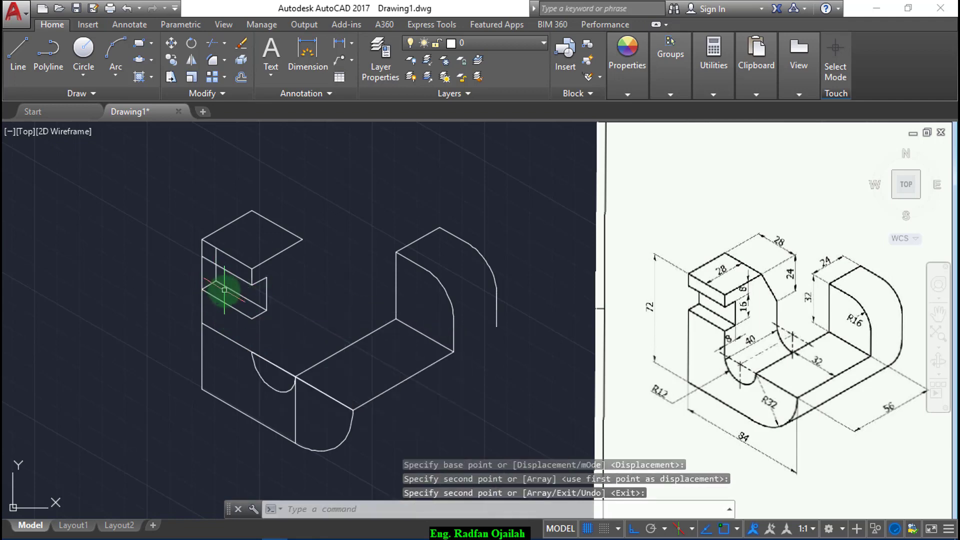
type("tr")
key("Return")
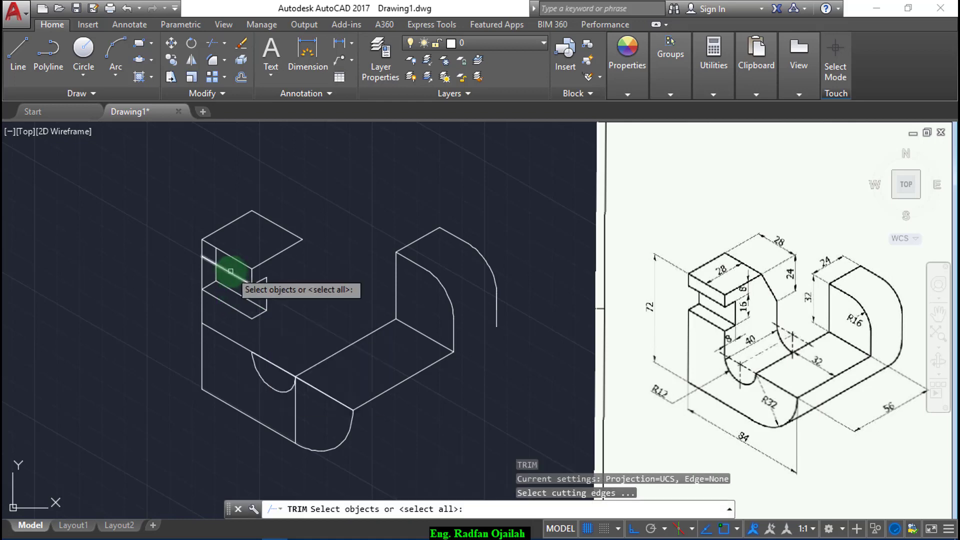
Trim the extra slot segments at its top-left, left vertical edge and below it.
left_click(219, 272)
key("Return")
left_click(217, 258)
key("Escape")
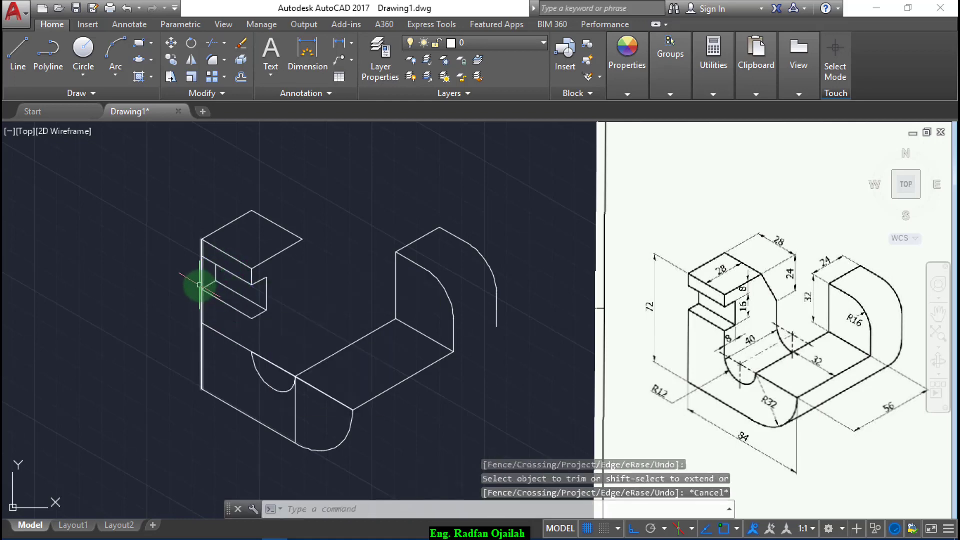
key("Return")
key("Return")
left_click(206, 276)
left_click(196, 282)
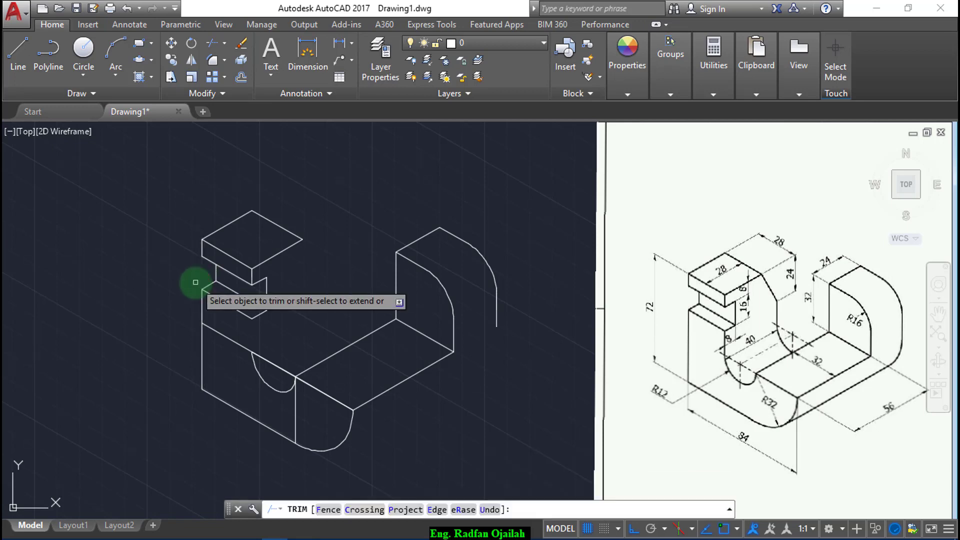
left_click(165, 334)
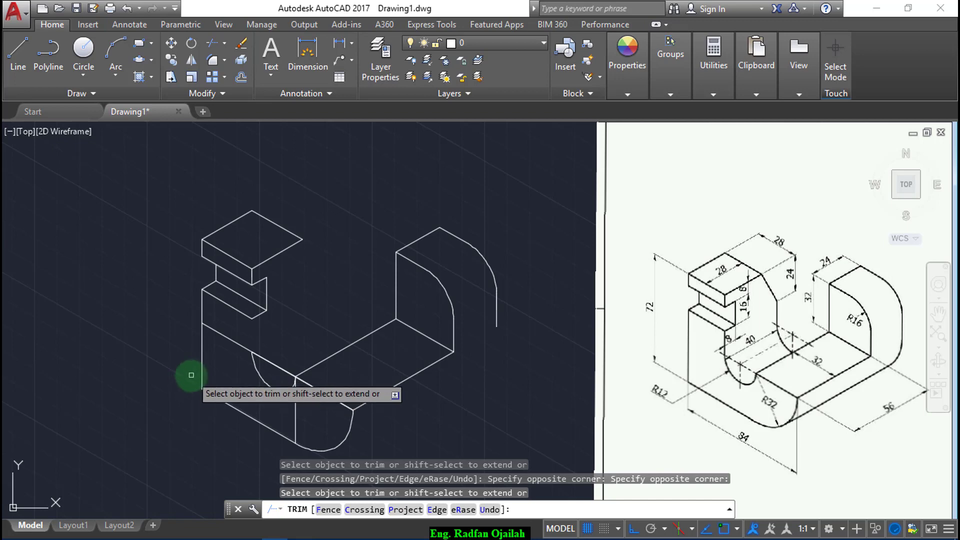
key("Escape")
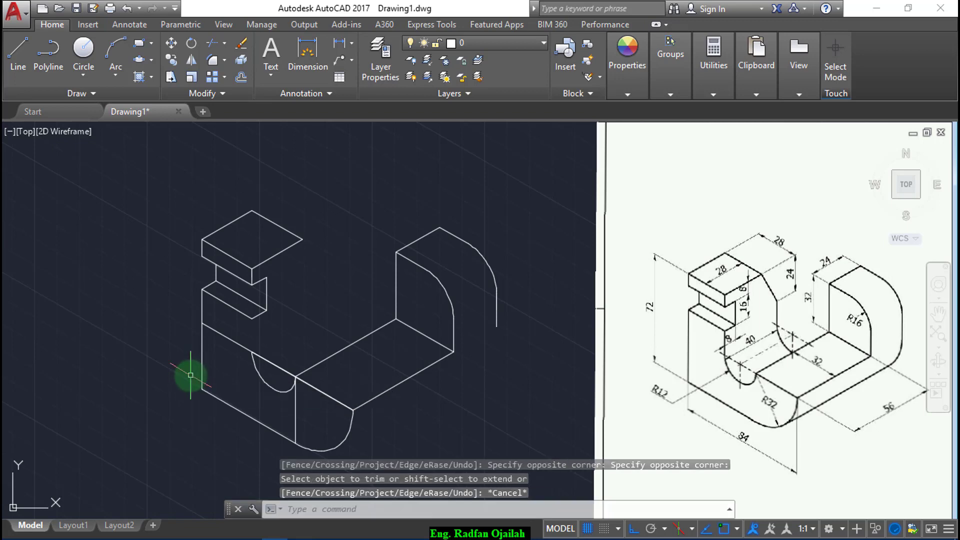
Start a line at the ledge endpoint and a trim, abandoning both.
type("l")
key("Return")
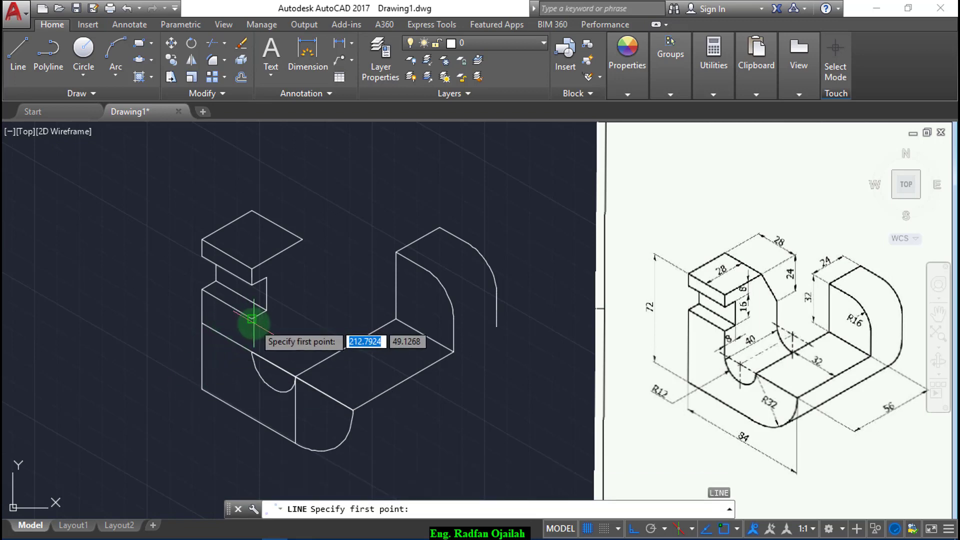
left_click(252, 318)
key("Escape")
key("Return")
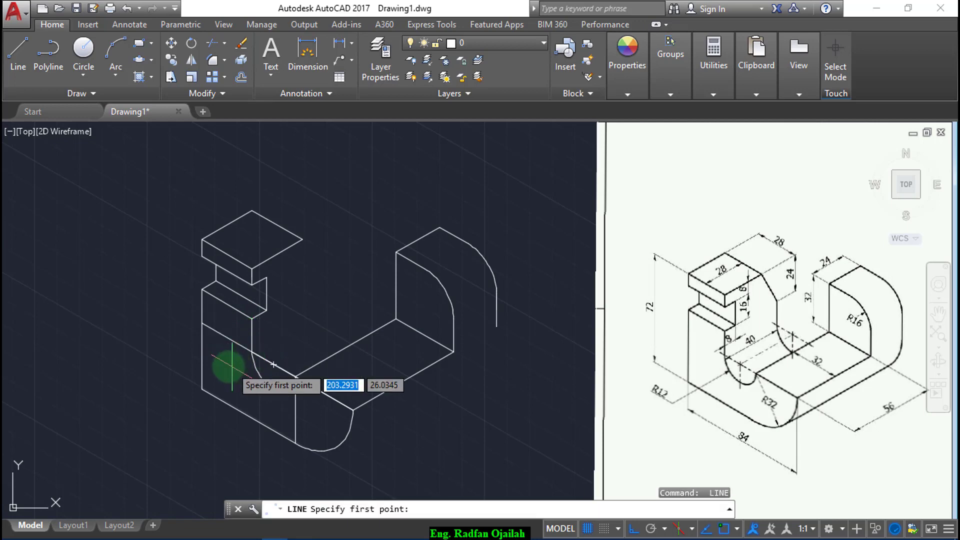
type("tr")
key("Return")
key("Escape")
type("tr")
key("Return")
key("Return")
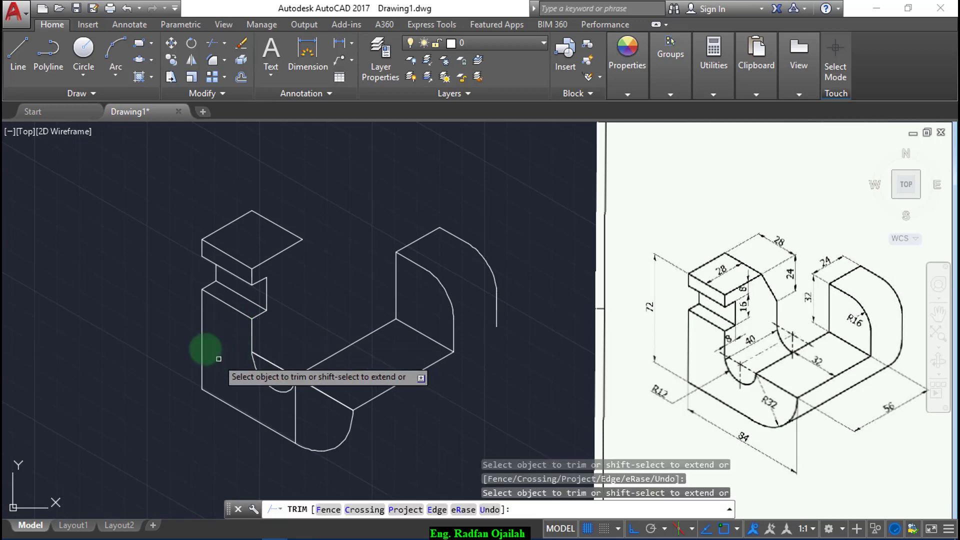
key("Escape")
Erase the short stray line in the cutout and trim away the extra arc piece.
left_click(274, 365)
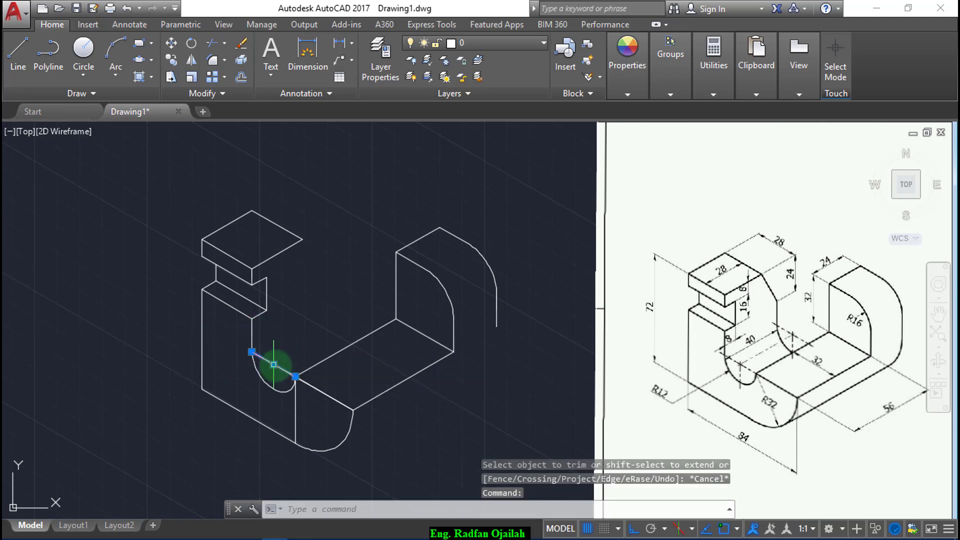
key("Delete")
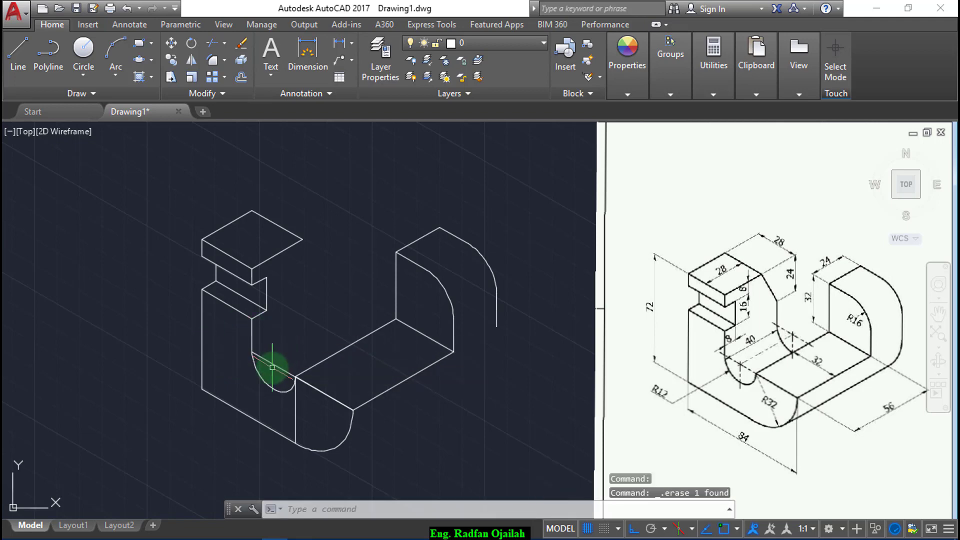
type("tr")
key("Return")
key("Return")
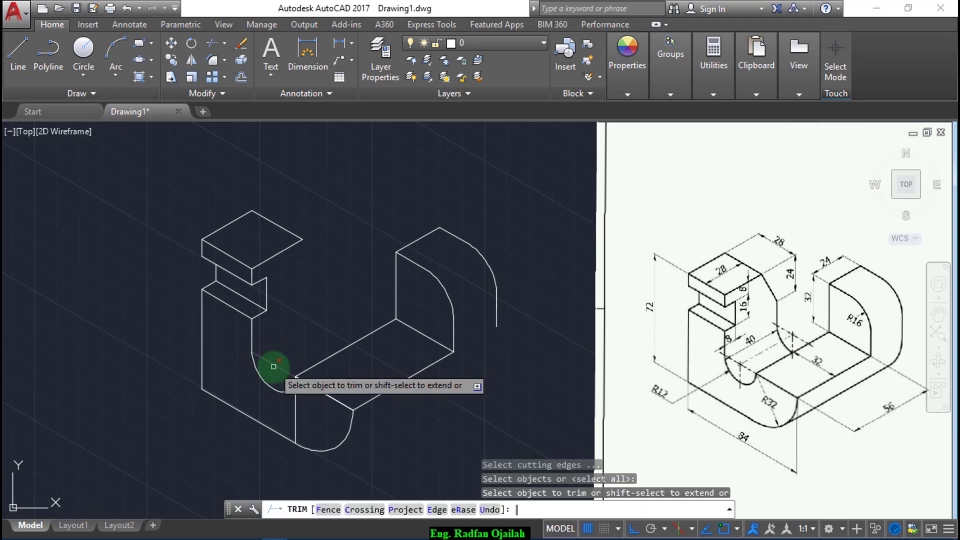
left_click(273, 366)
key("Escape")
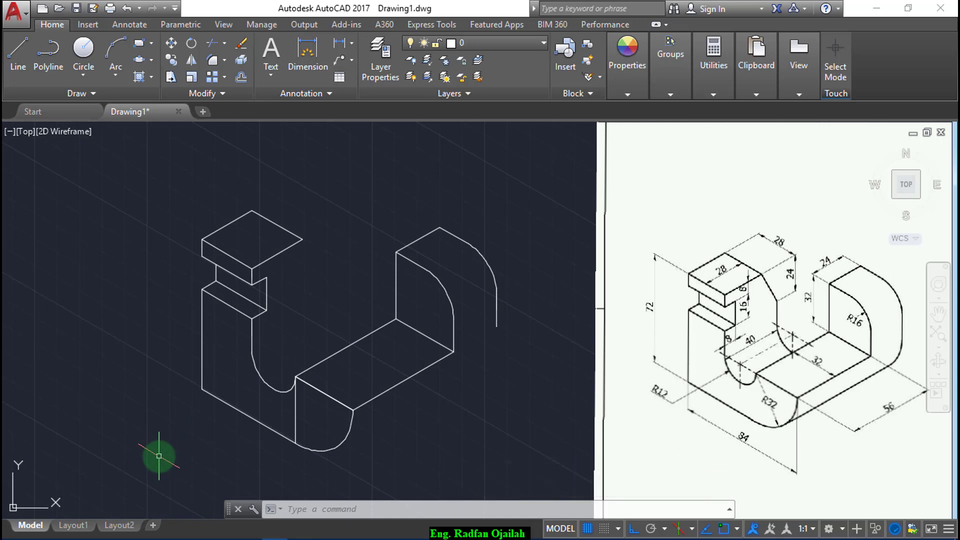
Draw the right upright's 24-unit top edge and a guide line to its back corner.
type("l")
key("Return")
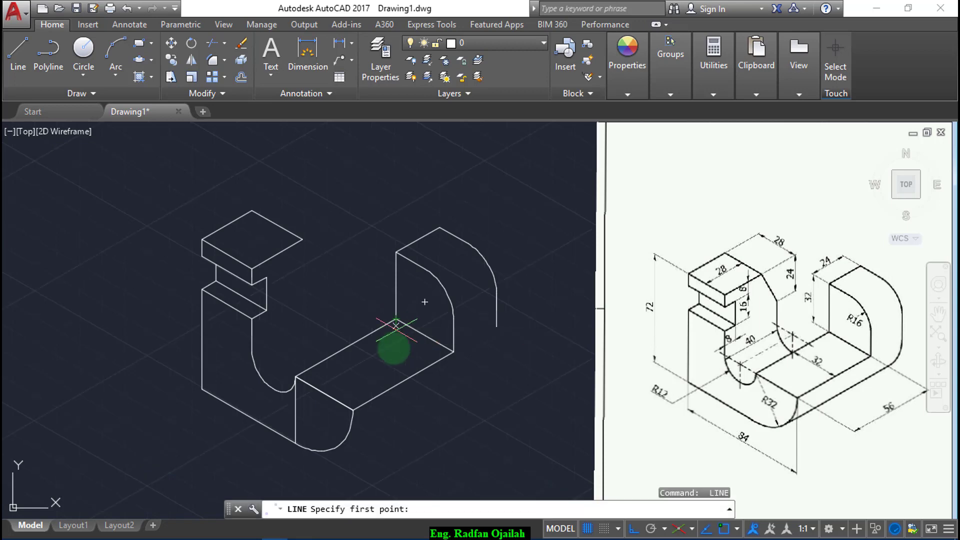
left_click(395, 318)
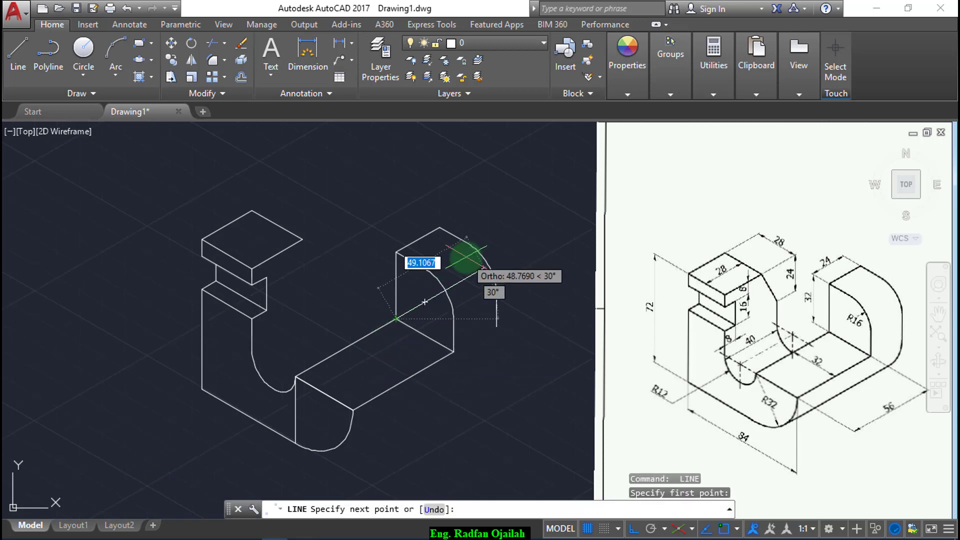
type("2")
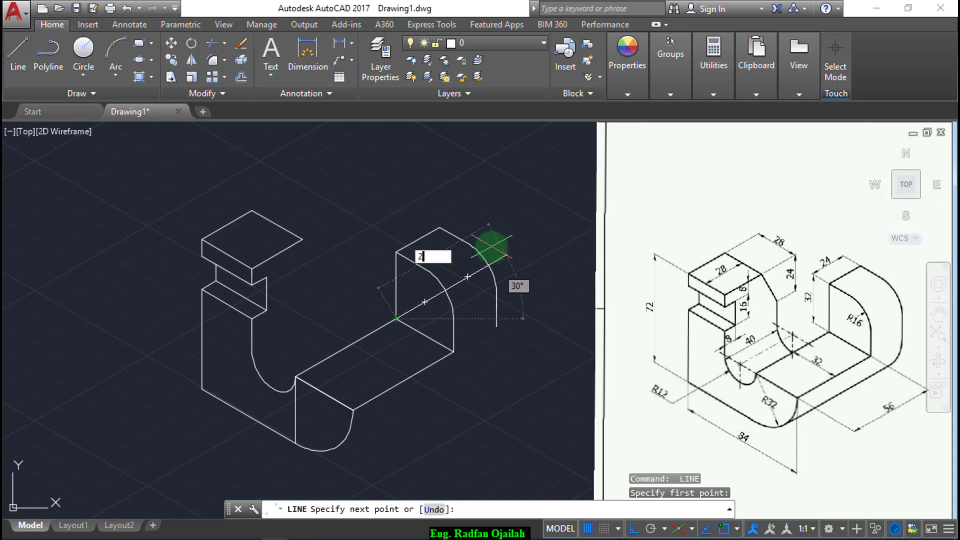
type("4")
key("Return")
key("Return")
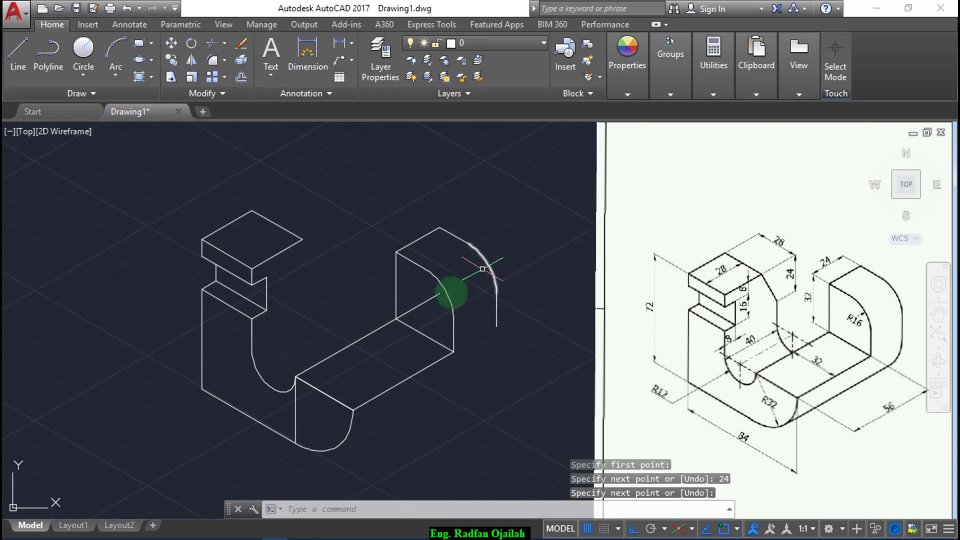
key("Return")
left_click(295, 376)
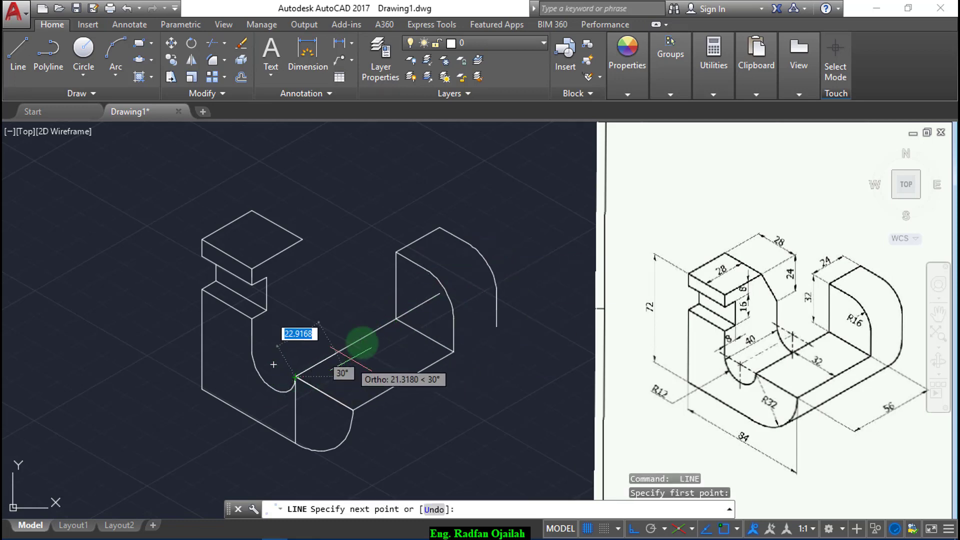
left_click(439, 293)
key("Return")
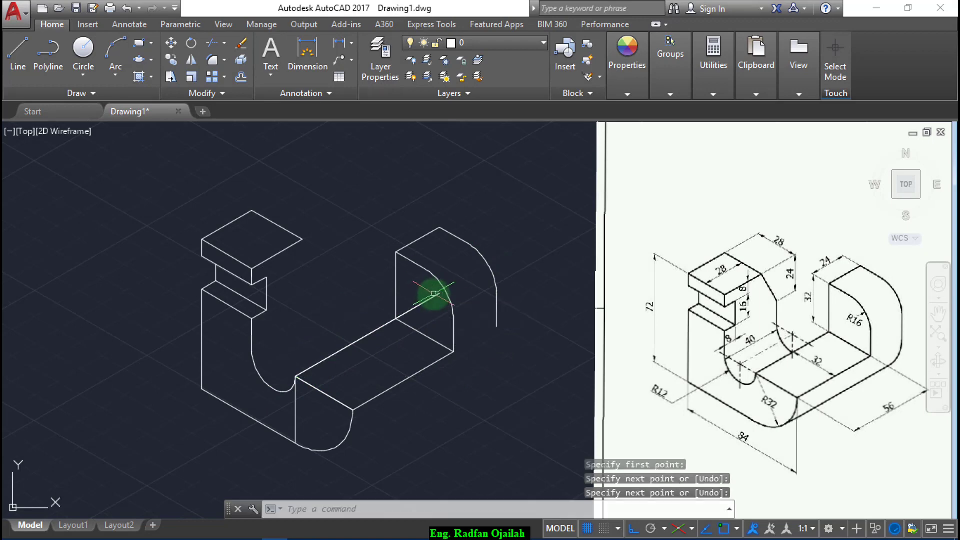
Copy the front rounded arc to the right upright's back corner and erase the guide line.
type("ct o")
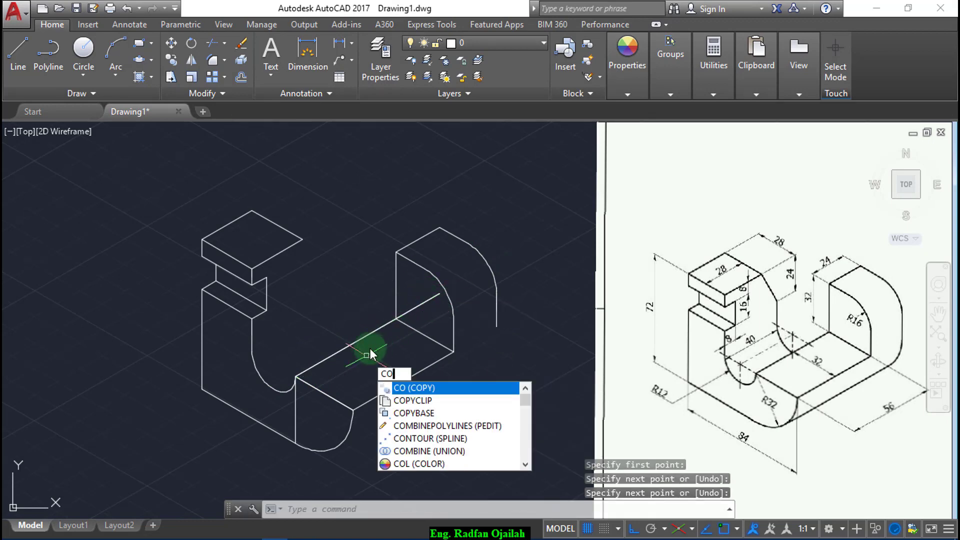
key("Return")
left_click(348, 427)
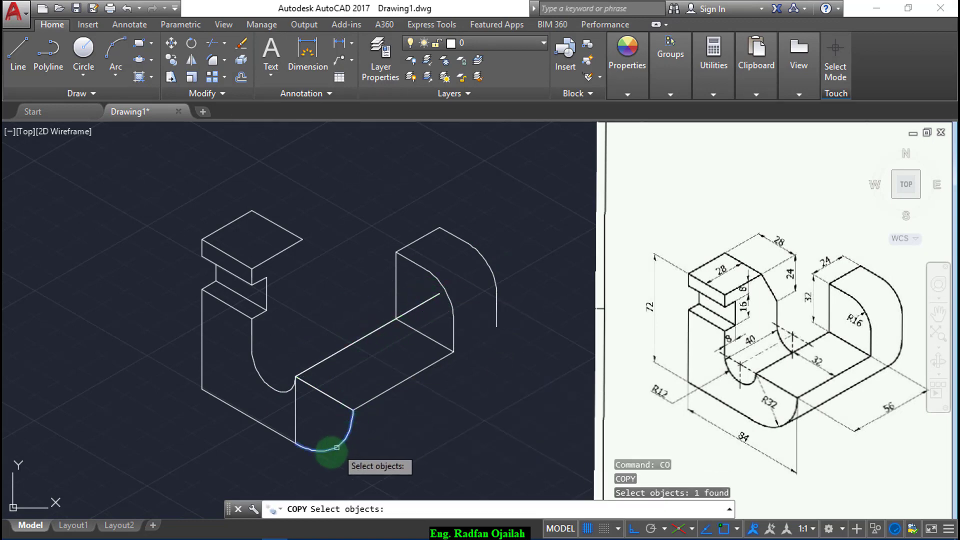
key("Return")
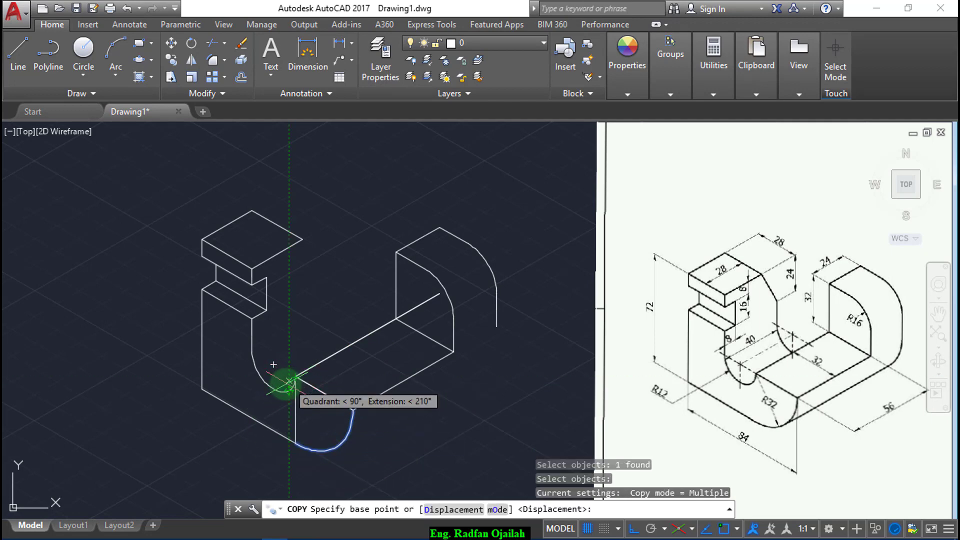
left_click(295, 376)
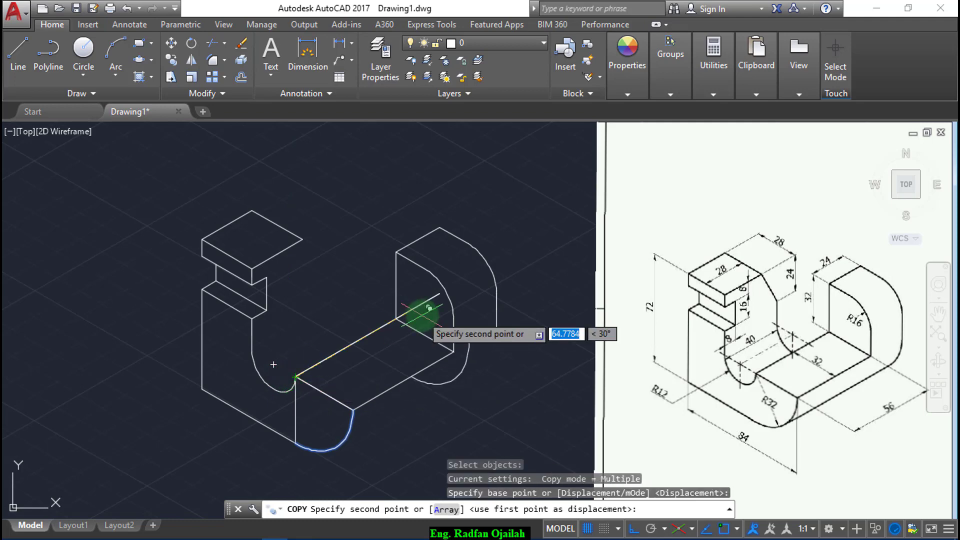
left_click(440, 293)
key("Escape")
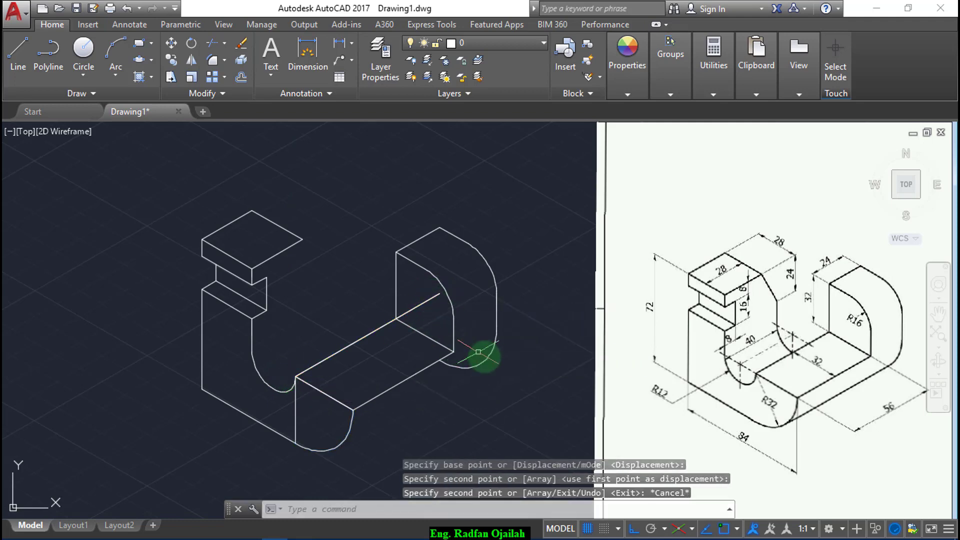
left_click(413, 308)
key("Delete")
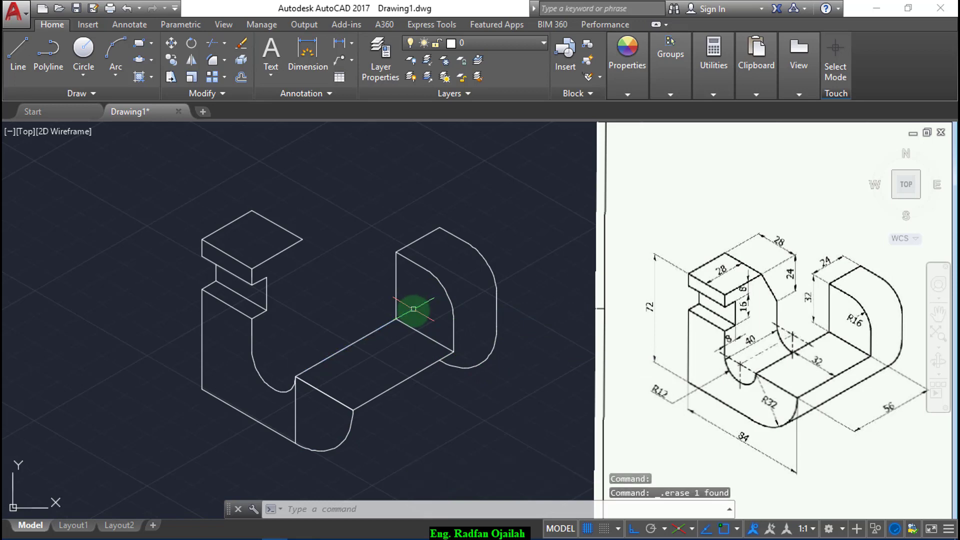
Draw a line joining the right arc's lower end to the front lower arc.
type("l")
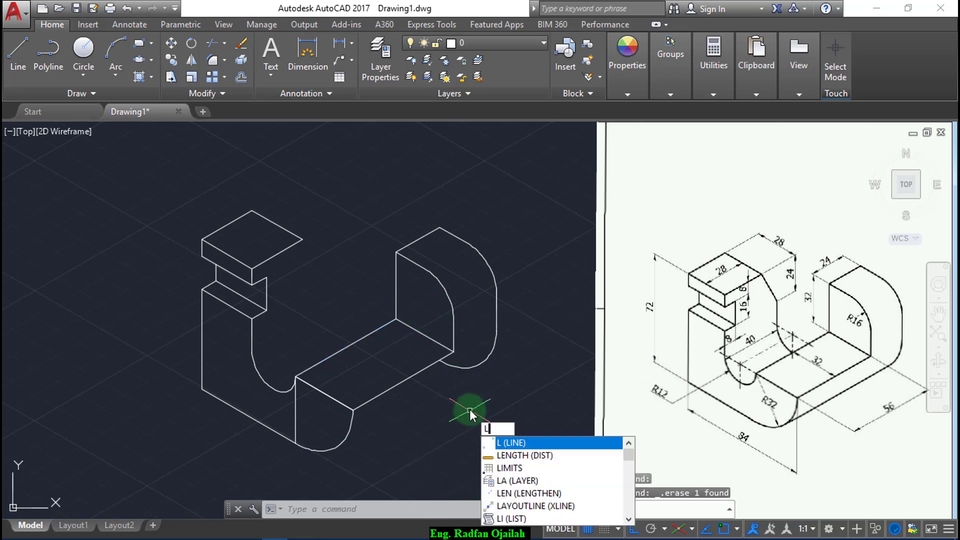
key("Return")
left_click(478, 363)
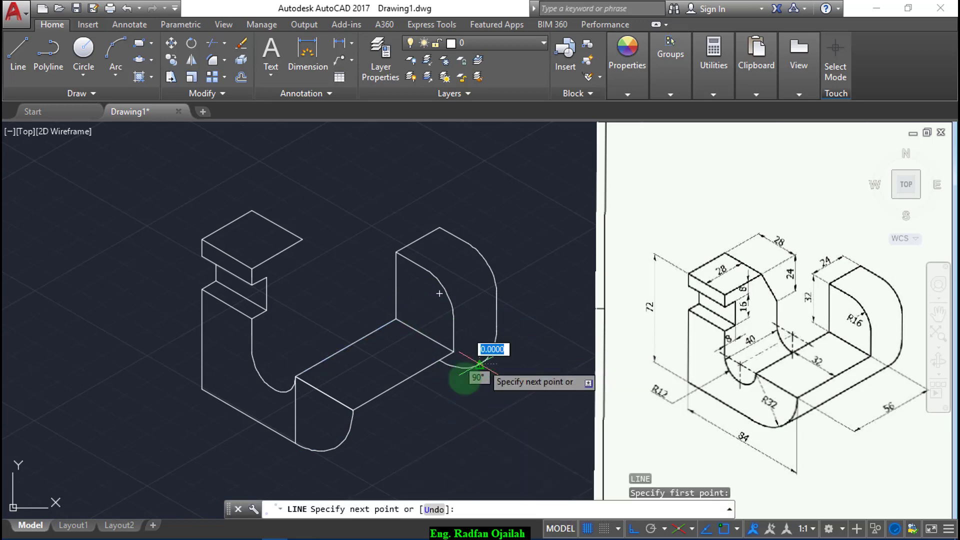
left_click(336, 445)
key("Return")
type("tr")
key("Return")
key("Return")
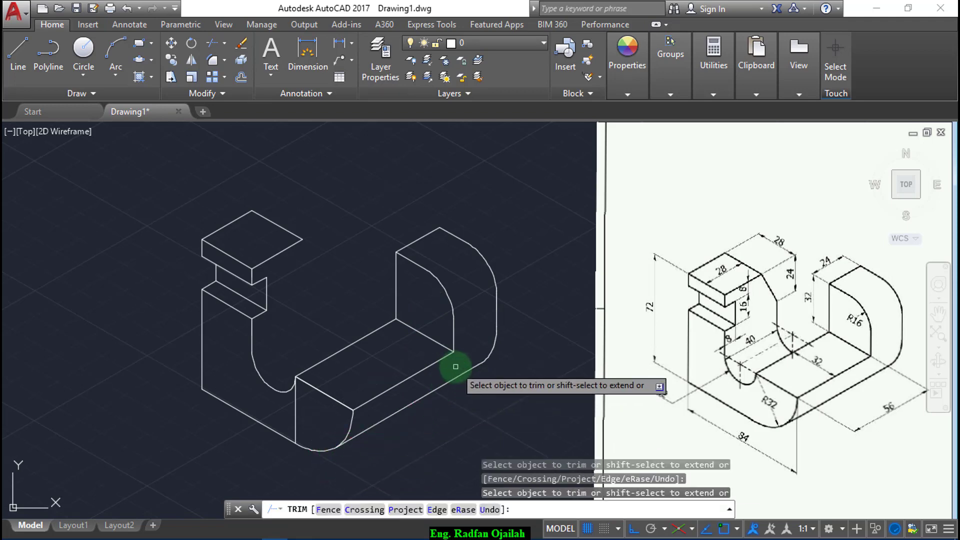
key("Escape")
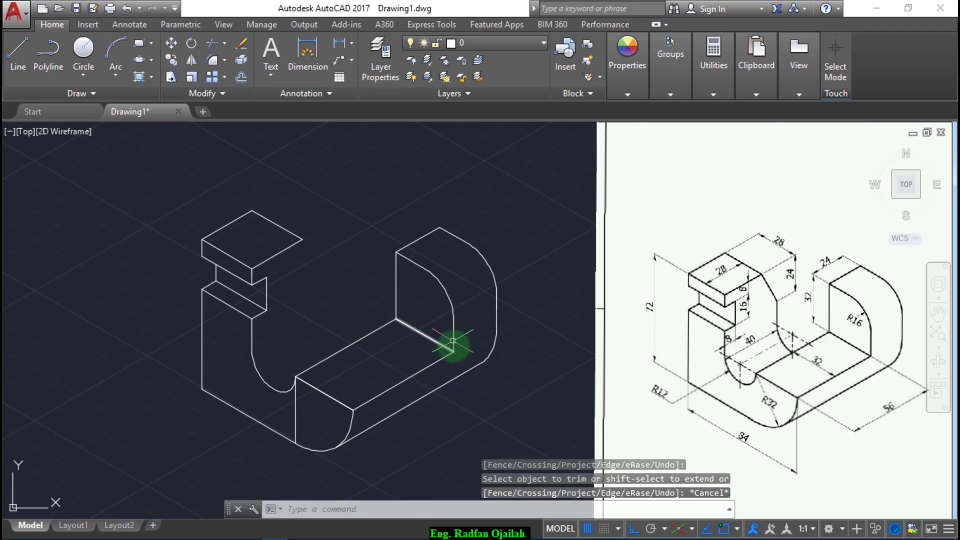
Erase the extra front vertical edge.
left_click(306, 412)
left_click(283, 420)
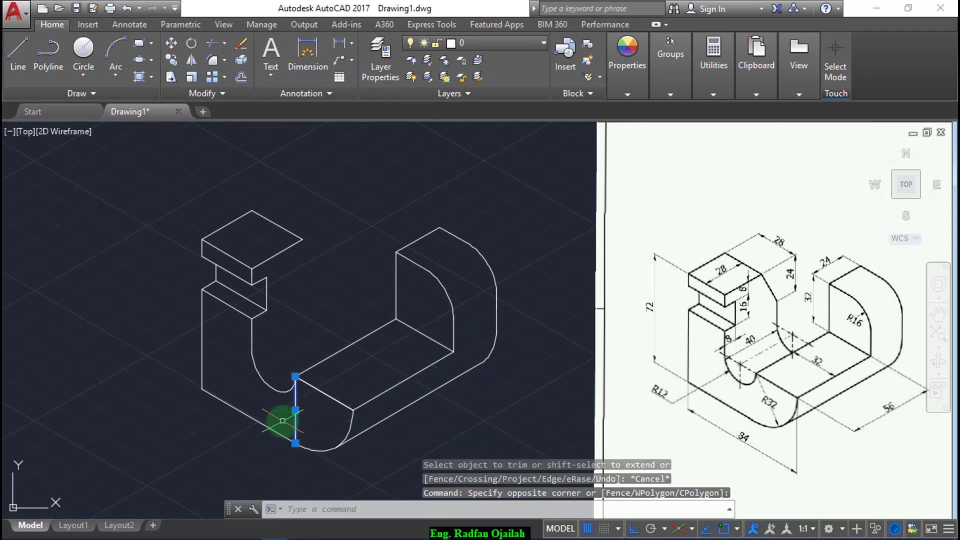
key("Delete")
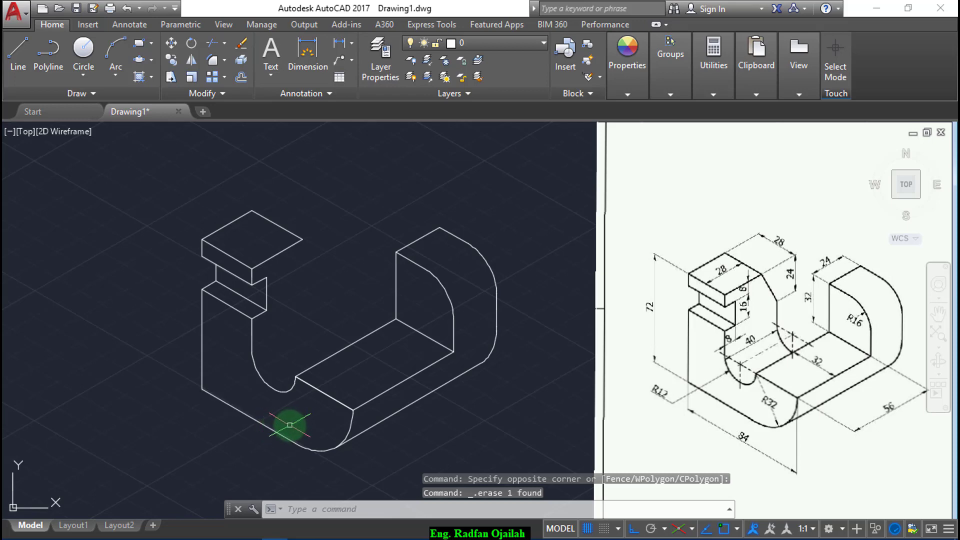
Draw a 40-unit line at 30° from the inner bottom corner and copy the slot arc to its end.
type("L")
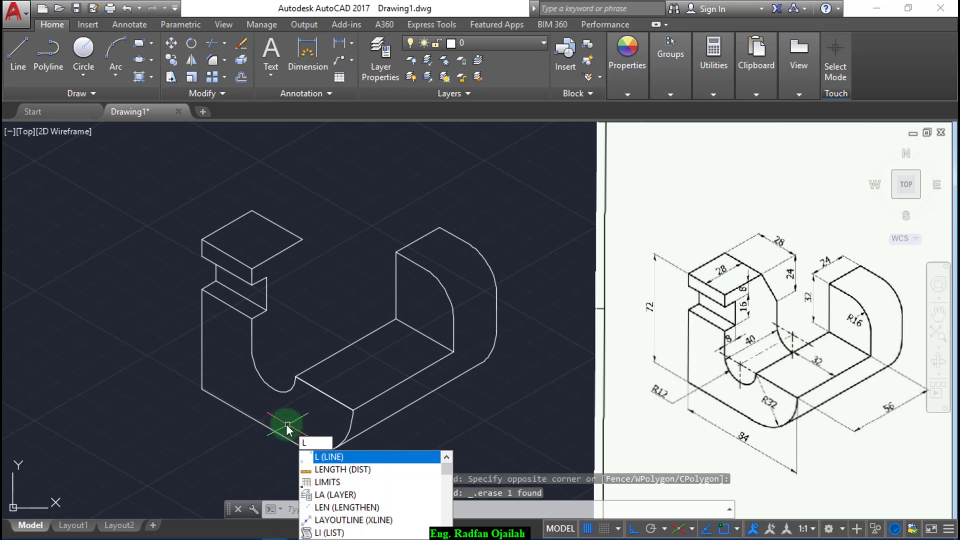
key("Return")
left_click(252, 352)
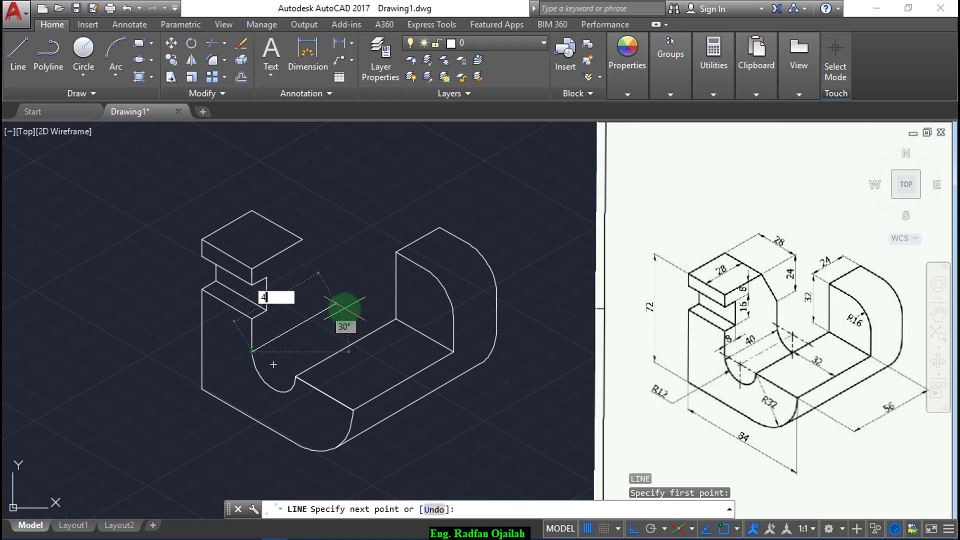
key("Return")
key("Return")
type("co")
key("Return")
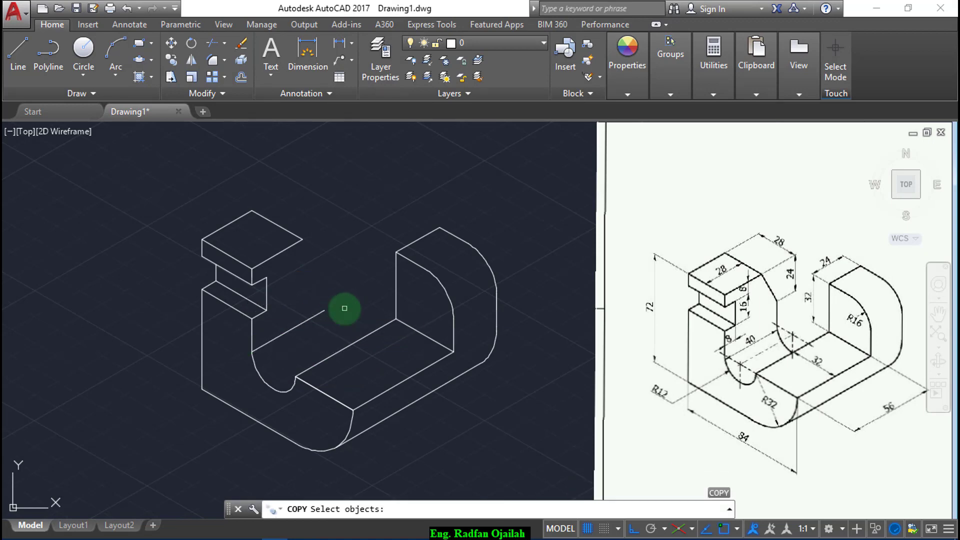
left_click(257, 373)
key("Return")
left_click(251, 351)
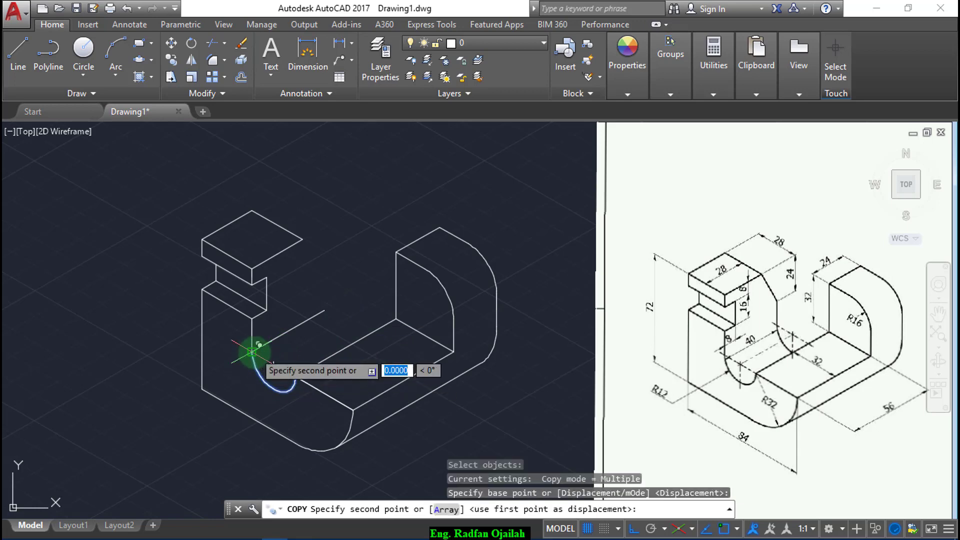
left_click(324, 311)
key("Escape")
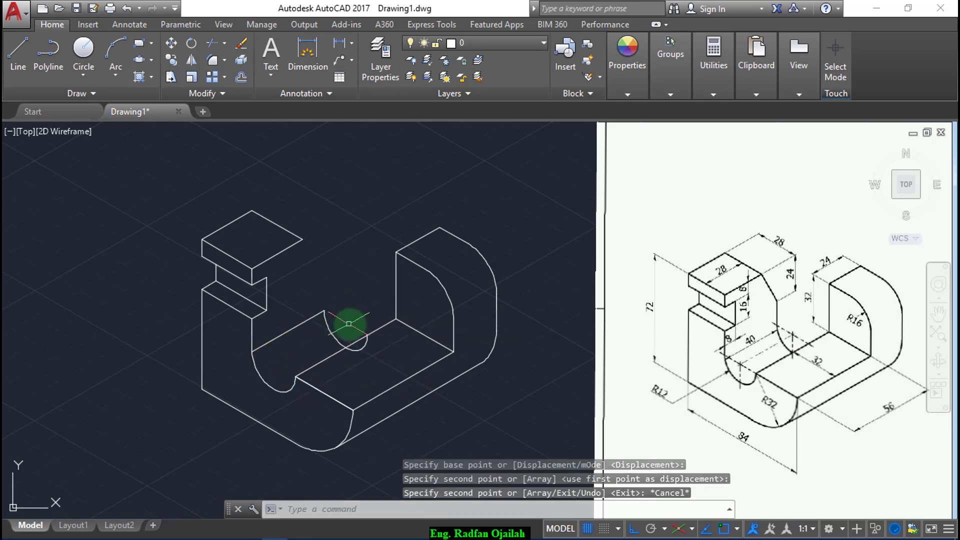
Trim away the lower part of the copied arc.
type("tr")
key("Return")
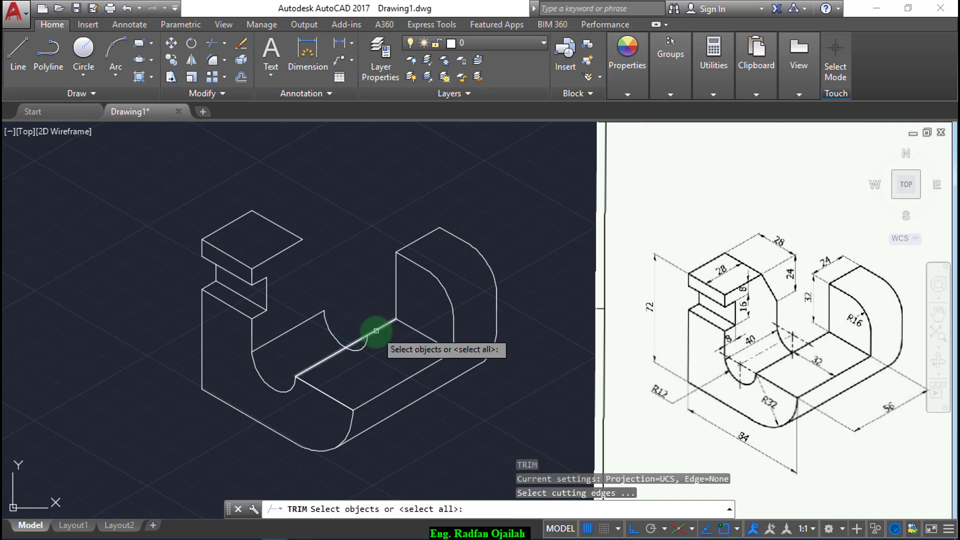
key("Return")
left_click(355, 349)
key("Return")
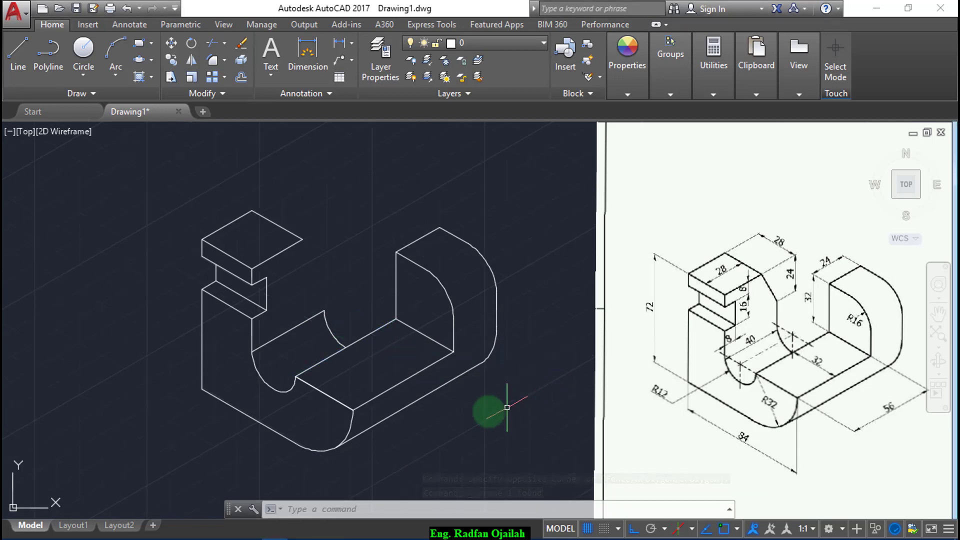
Draw a vertical construction line from the arc endpoint and a slanted one from the top block's corner.
type("l")
key("Return")
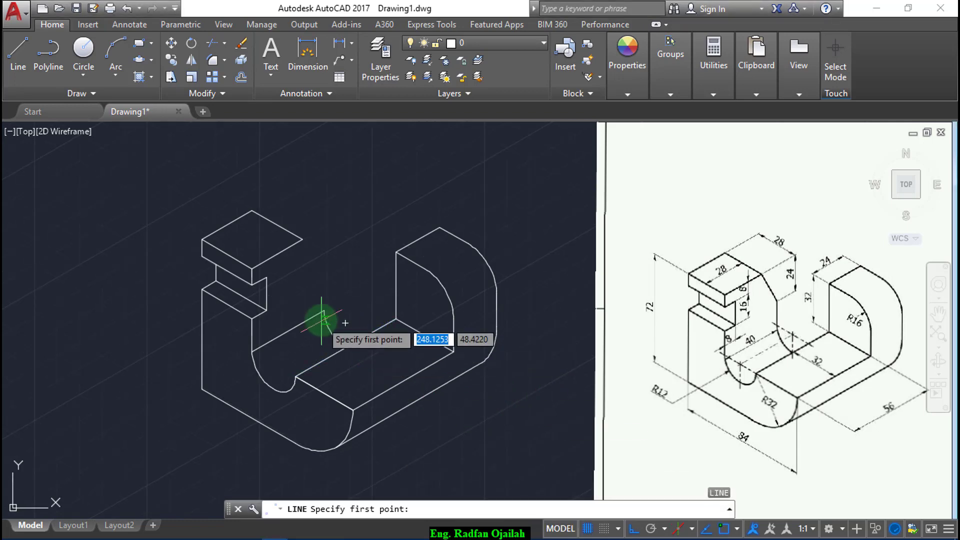
left_click(324, 311)
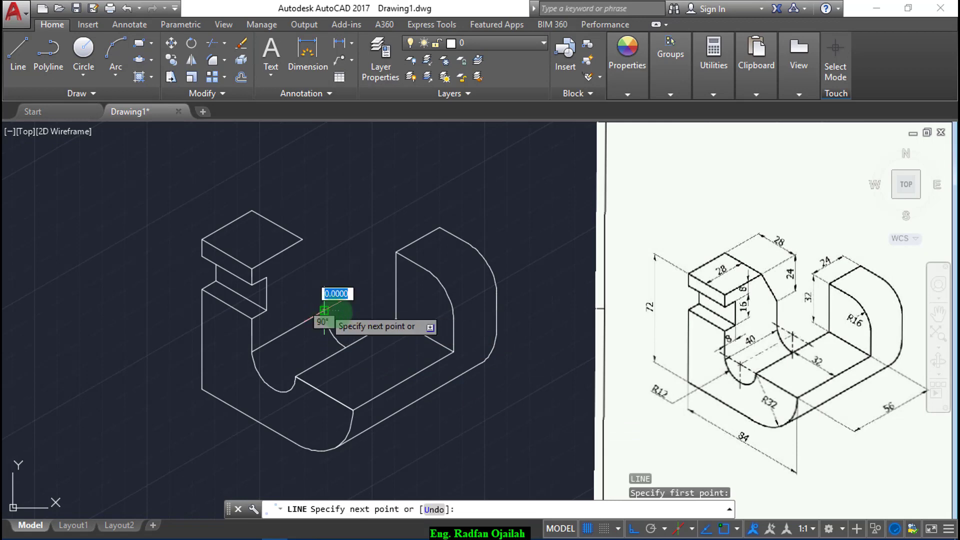
left_click(311, 166)
key("Return")
key("Return")
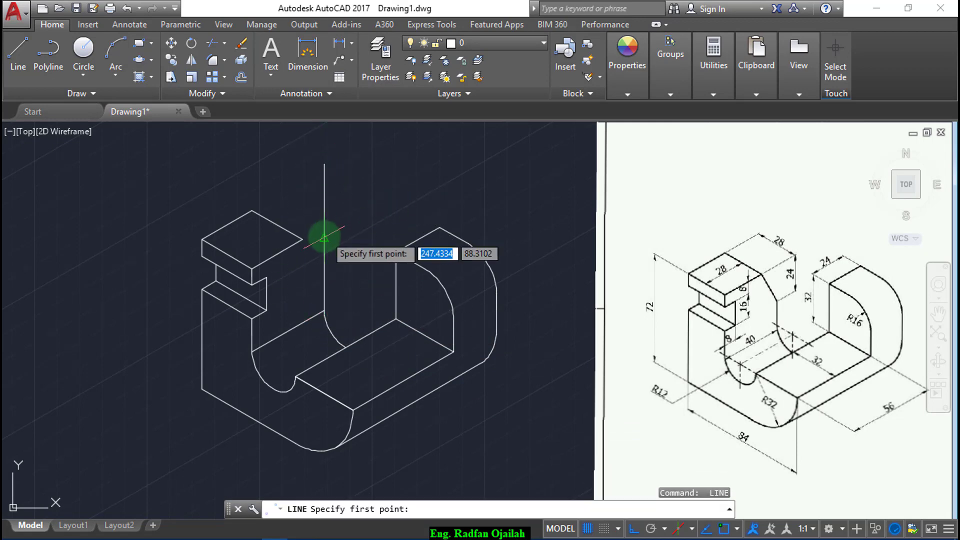
left_click(302, 240)
left_click(369, 195)
key("Return")
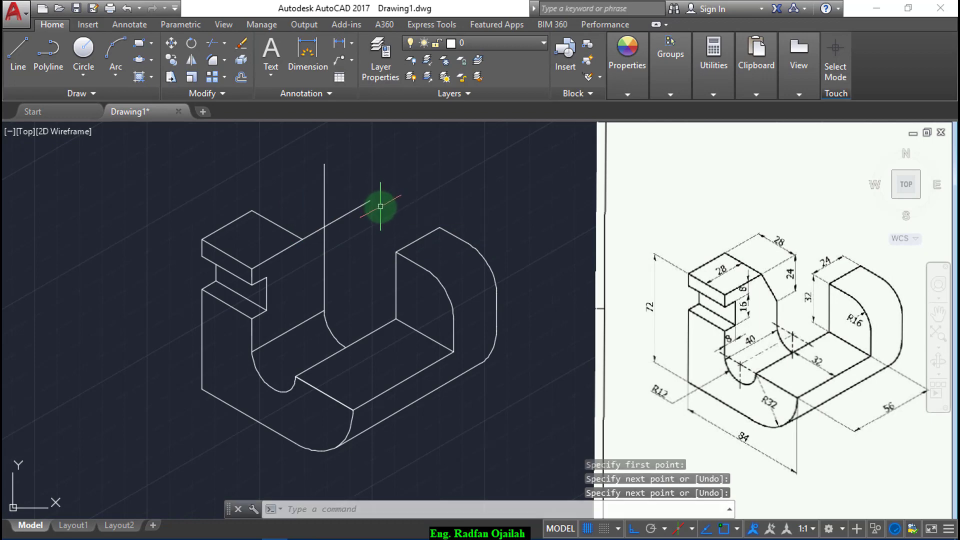
key("Return")
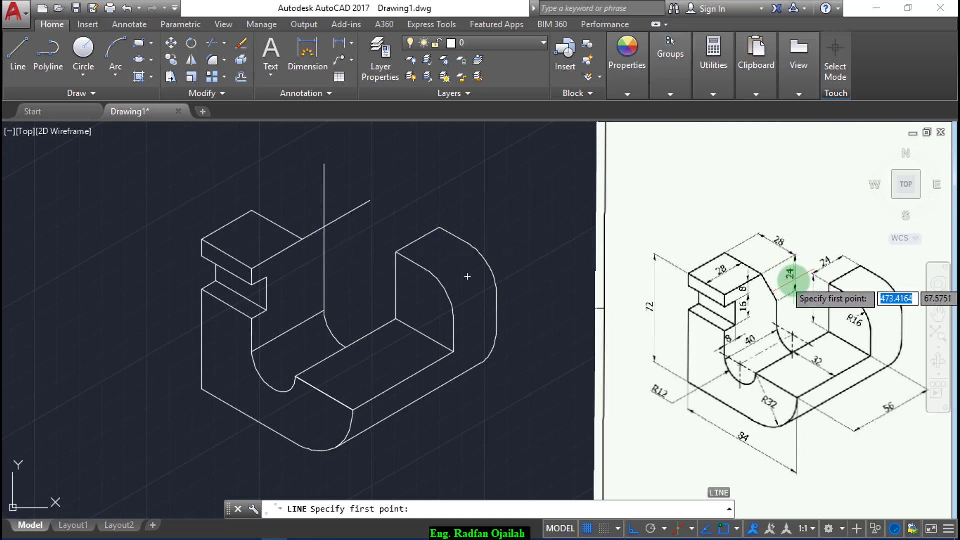
Draw a 24-unit line from the construction lines' intersection, then the slanted edge toward the block.
left_click(323, 226)
type("2")
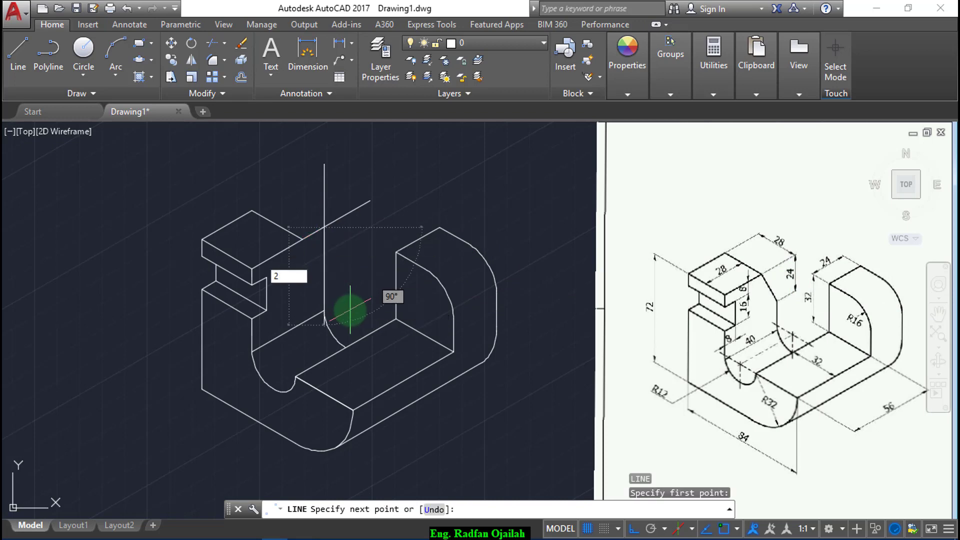
type("4")
key("Return")
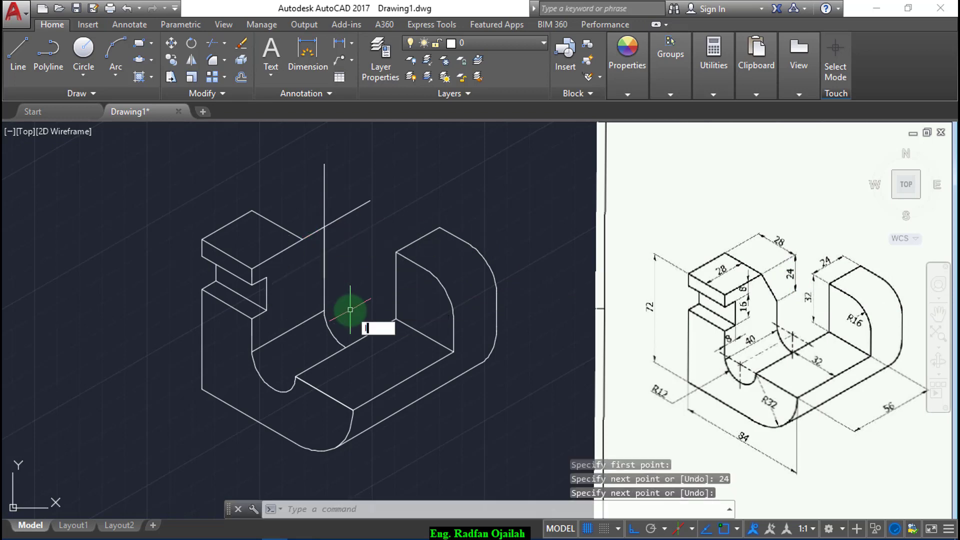
key("Return")
key("Return")
left_click(323, 275)
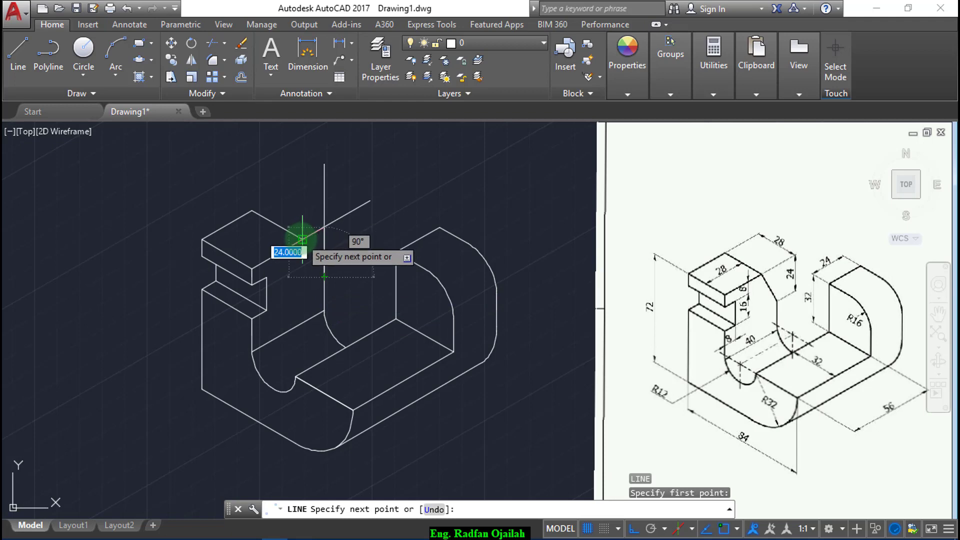
left_click(302, 239)
key("Return")
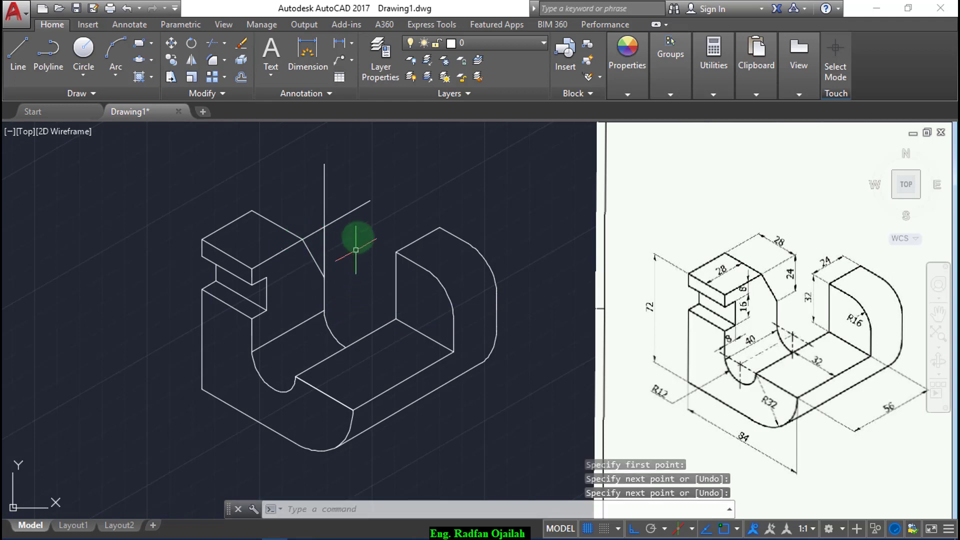
Erase the three temporary construction lines with a crossing window.
left_click(390, 165)
left_click(312, 234)
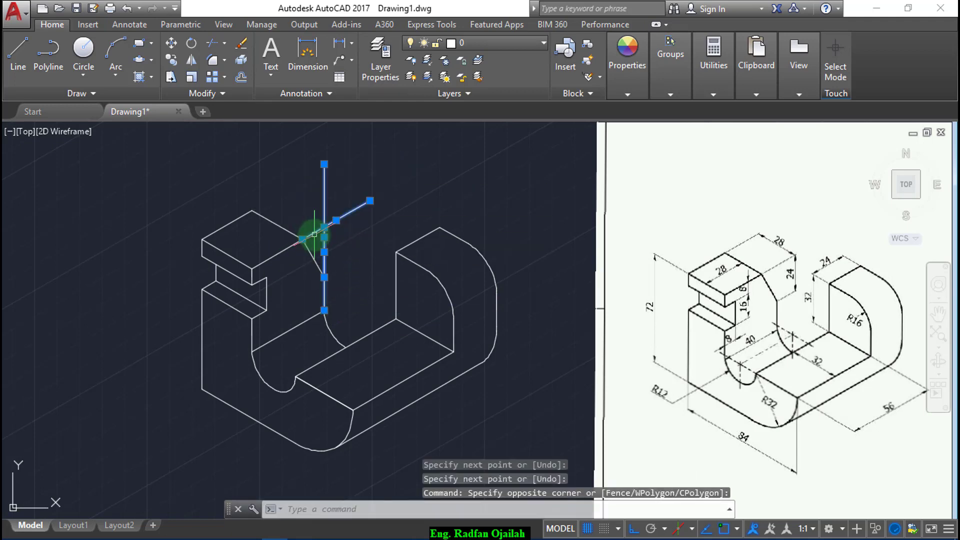
key("Delete")
Draw the vertical edge line from the arc's endpoint to complete the curve.
type("l")
key("Return")
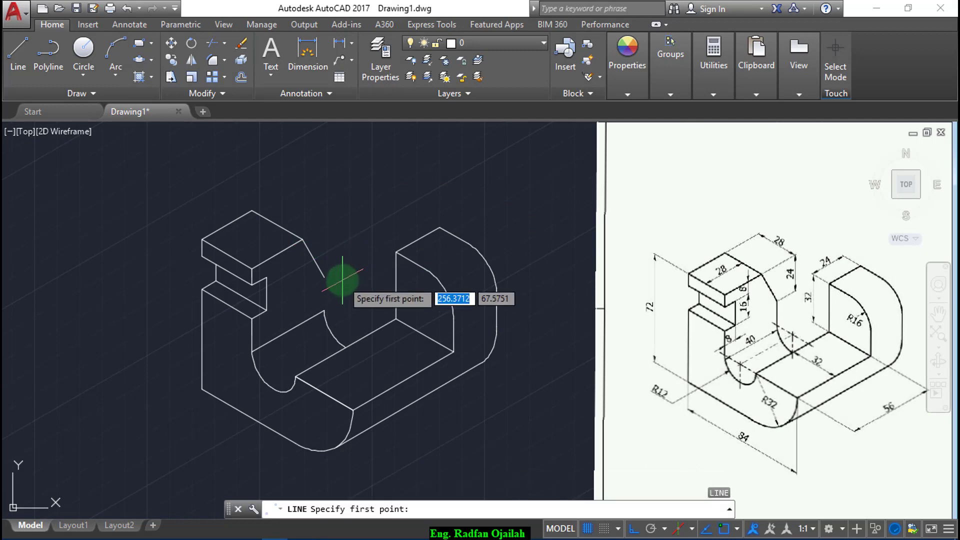
left_click(324, 275)
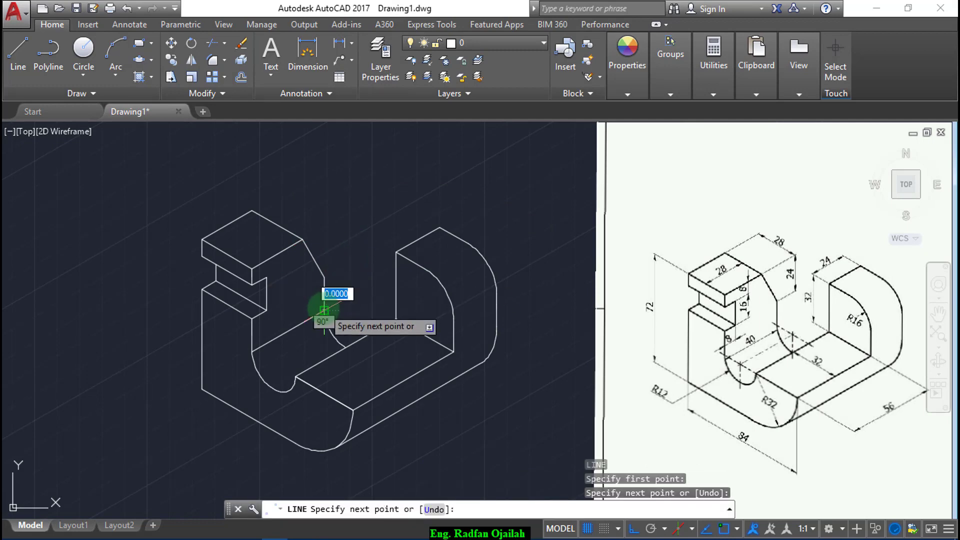
left_click(324, 312)
key("Return")
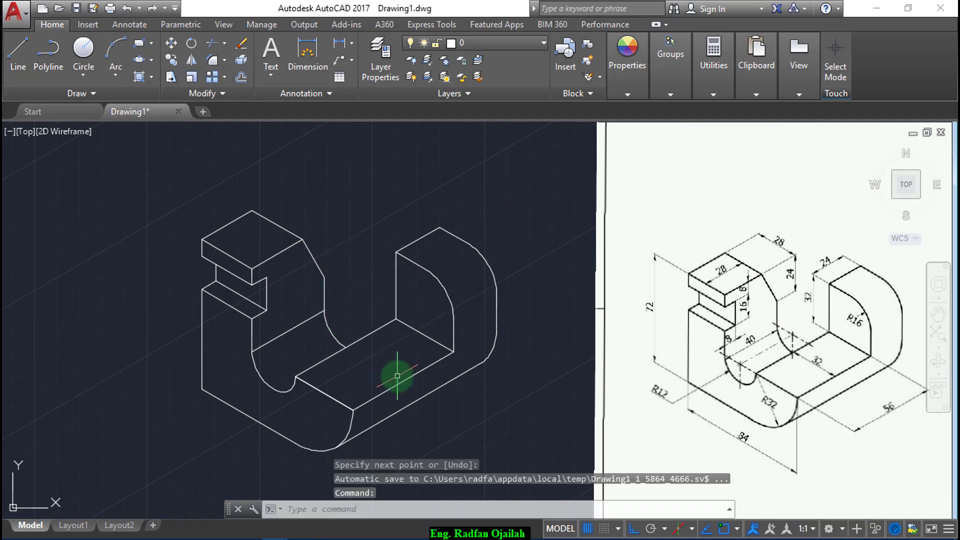